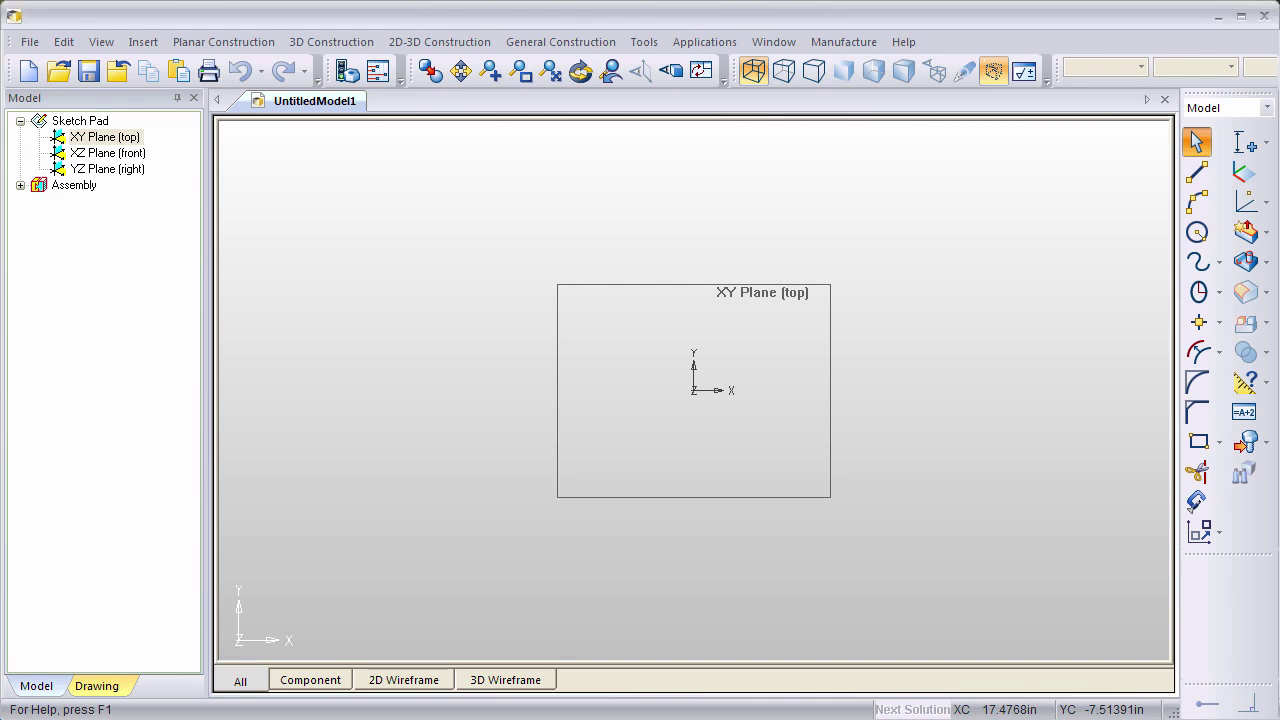
Step: Import the Bracket.dwg drawing, keeping inch as the import units
left_click(153, 47)
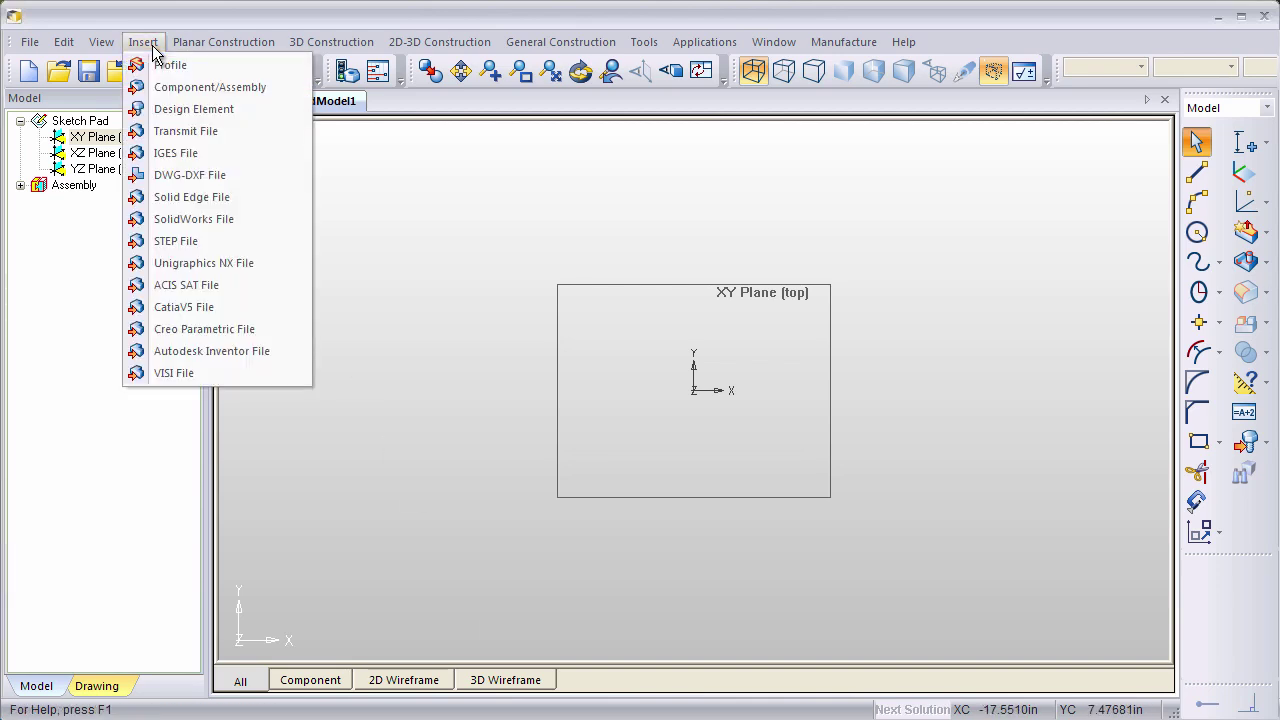
left_click(199, 180)
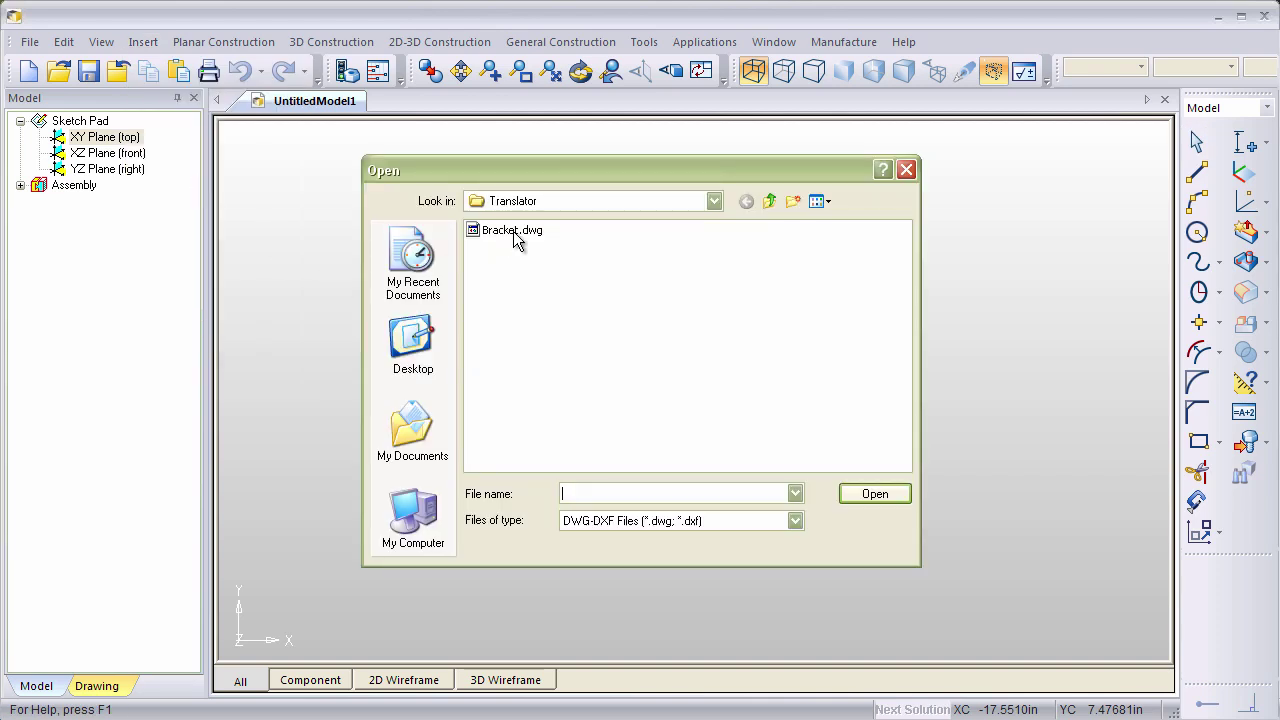
left_click(514, 235)
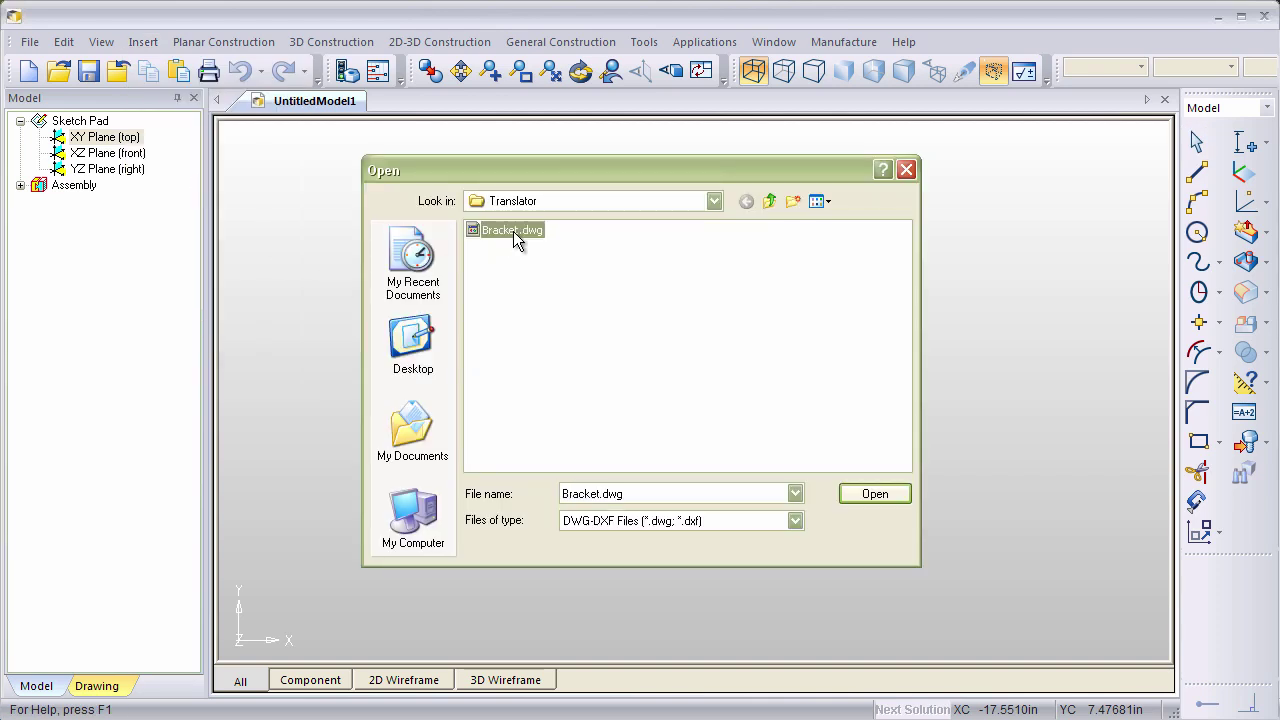
left_click(875, 494)
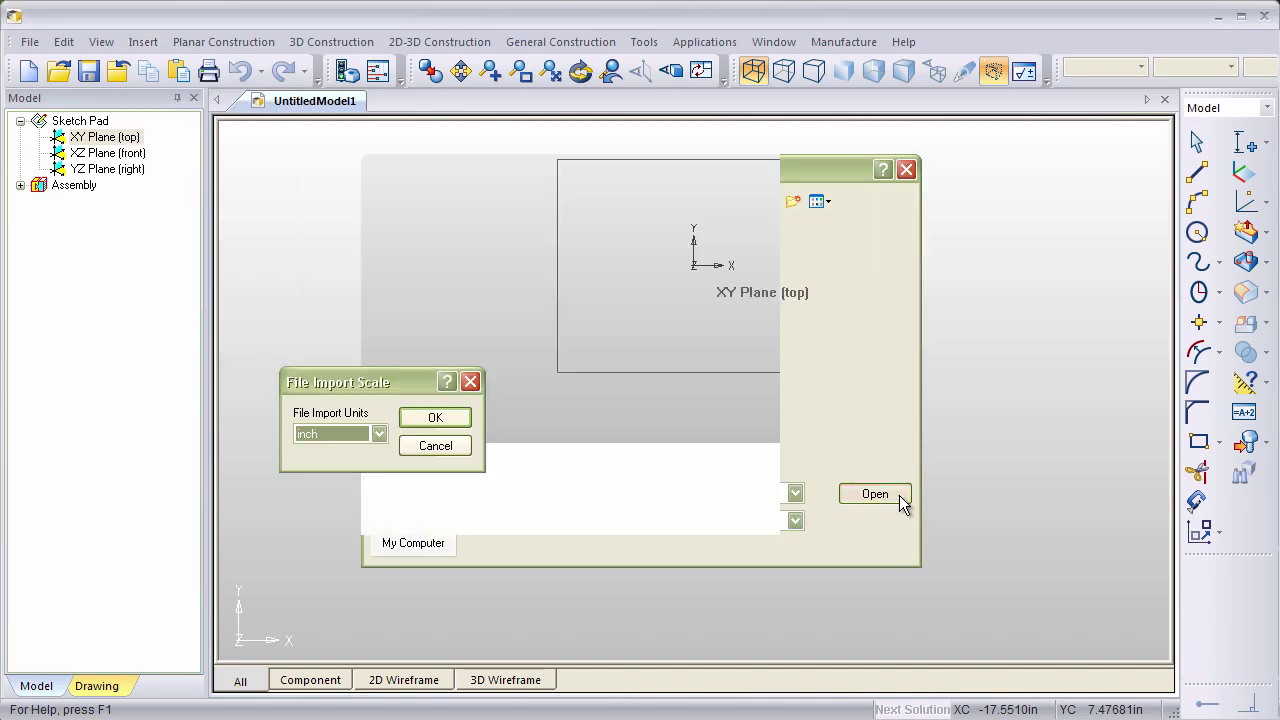
left_click(432, 418)
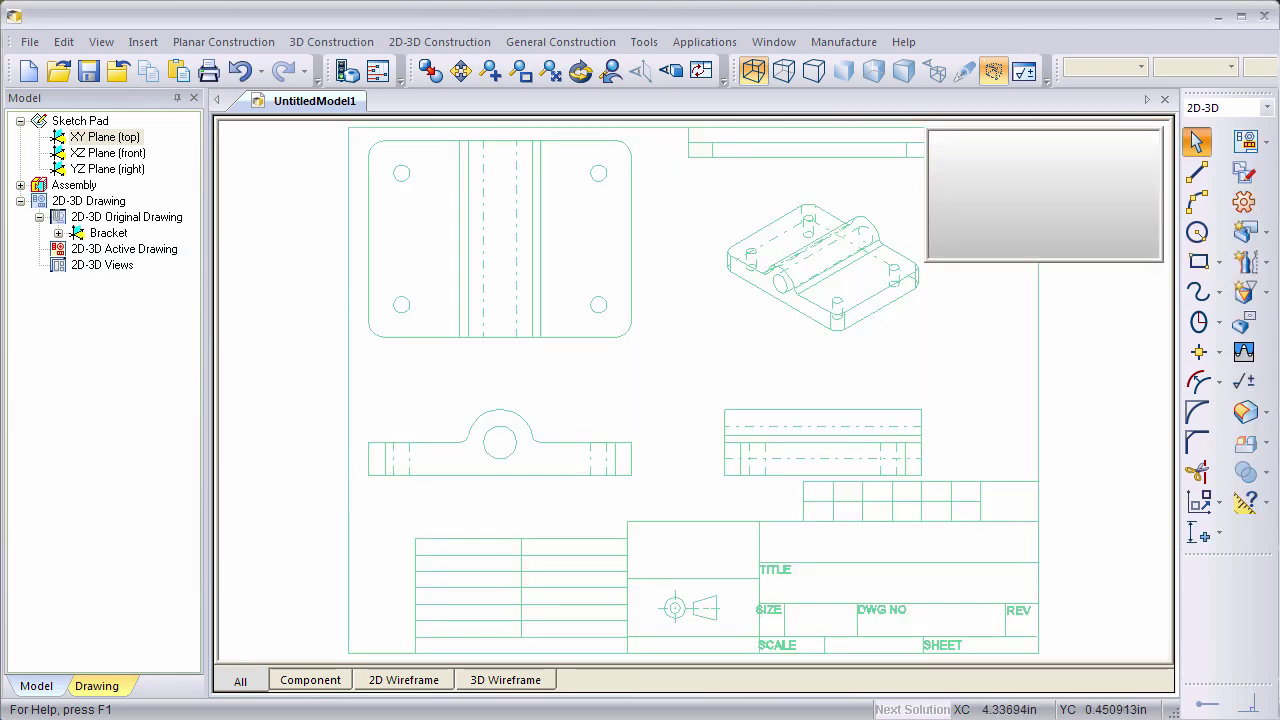
Step: Define a Top 2D-3D view framing the drawing's upper view
left_click(1252, 143)
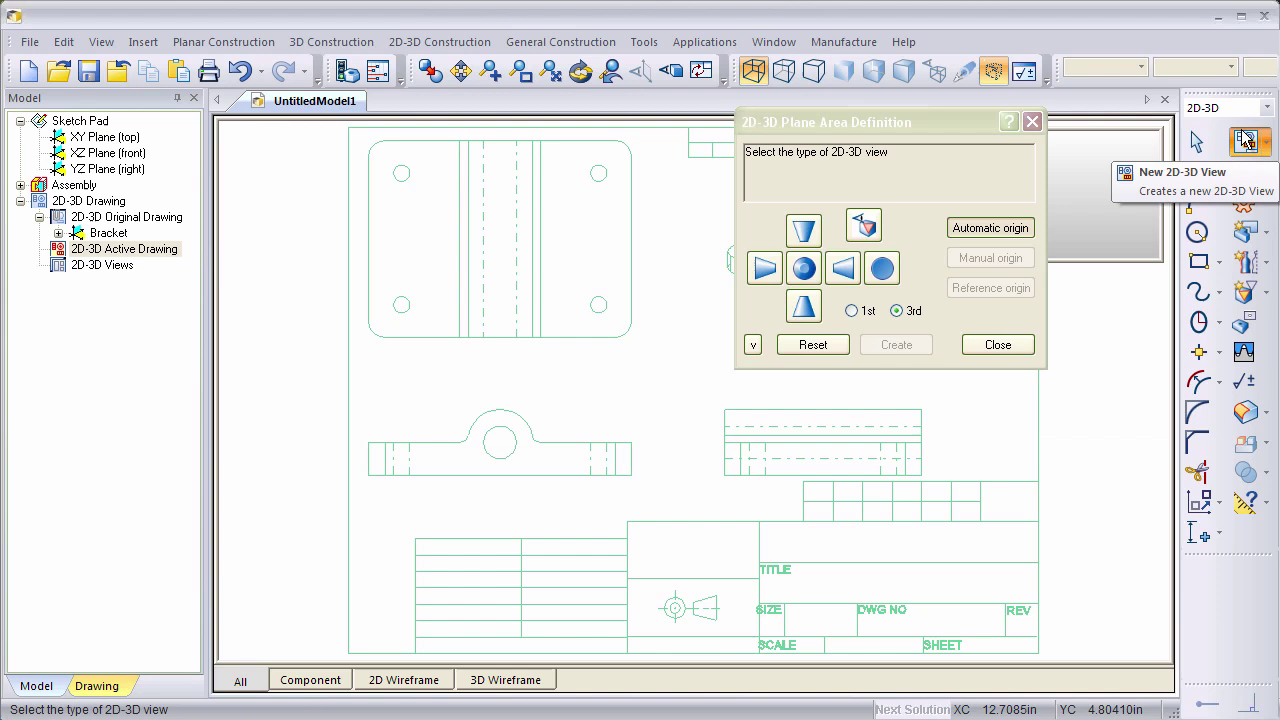
left_click(806, 231)
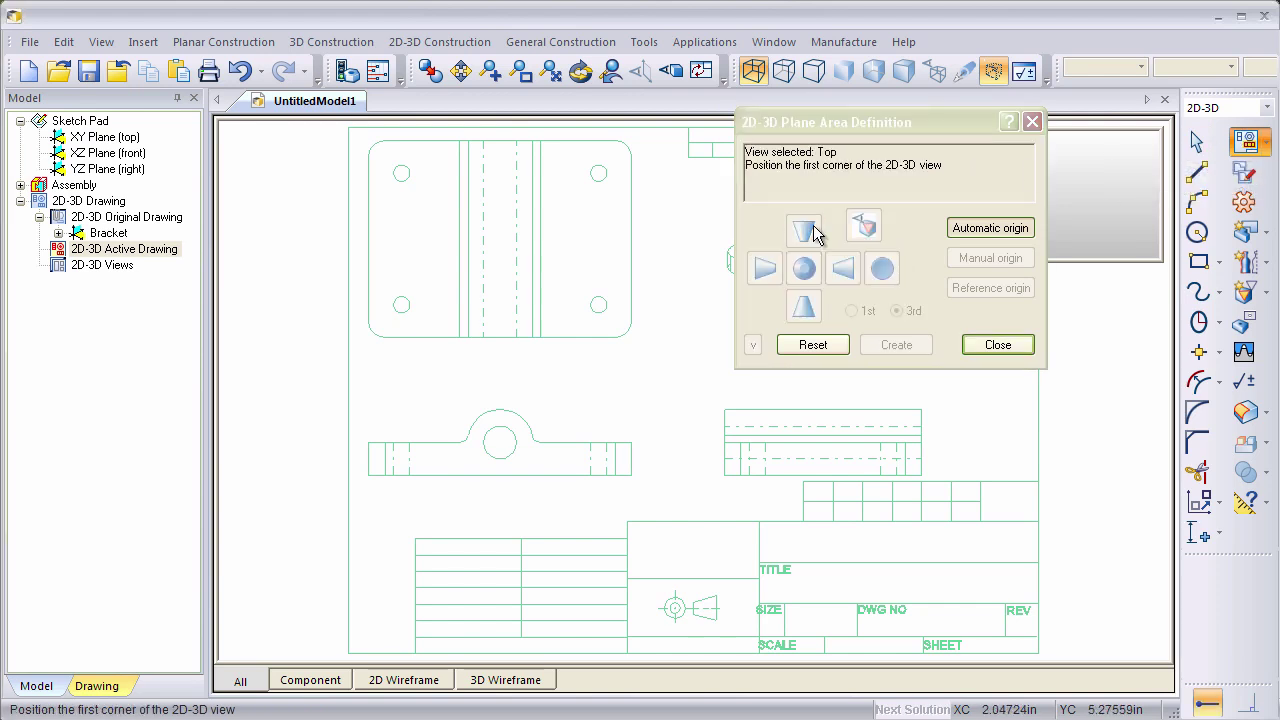
left_click(359, 135)
left_click(666, 361)
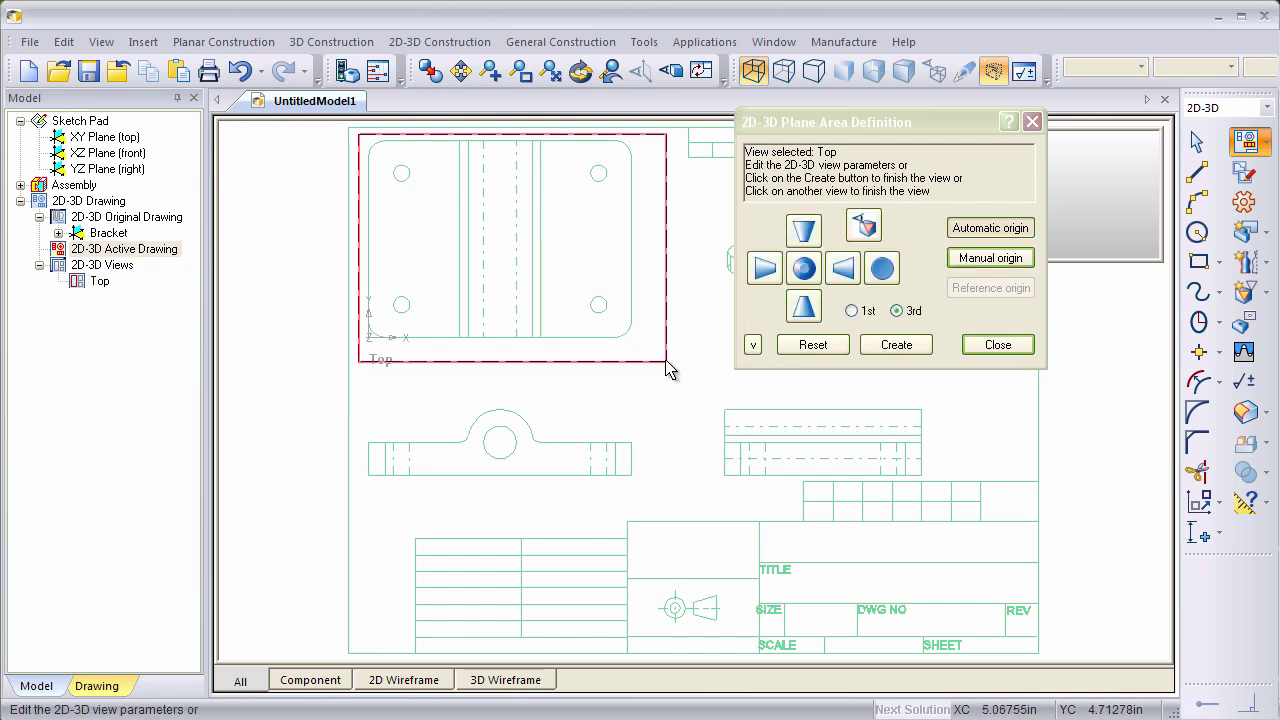
Step: Define a Front view framing the drawing's lower-left view
left_click(806, 270)
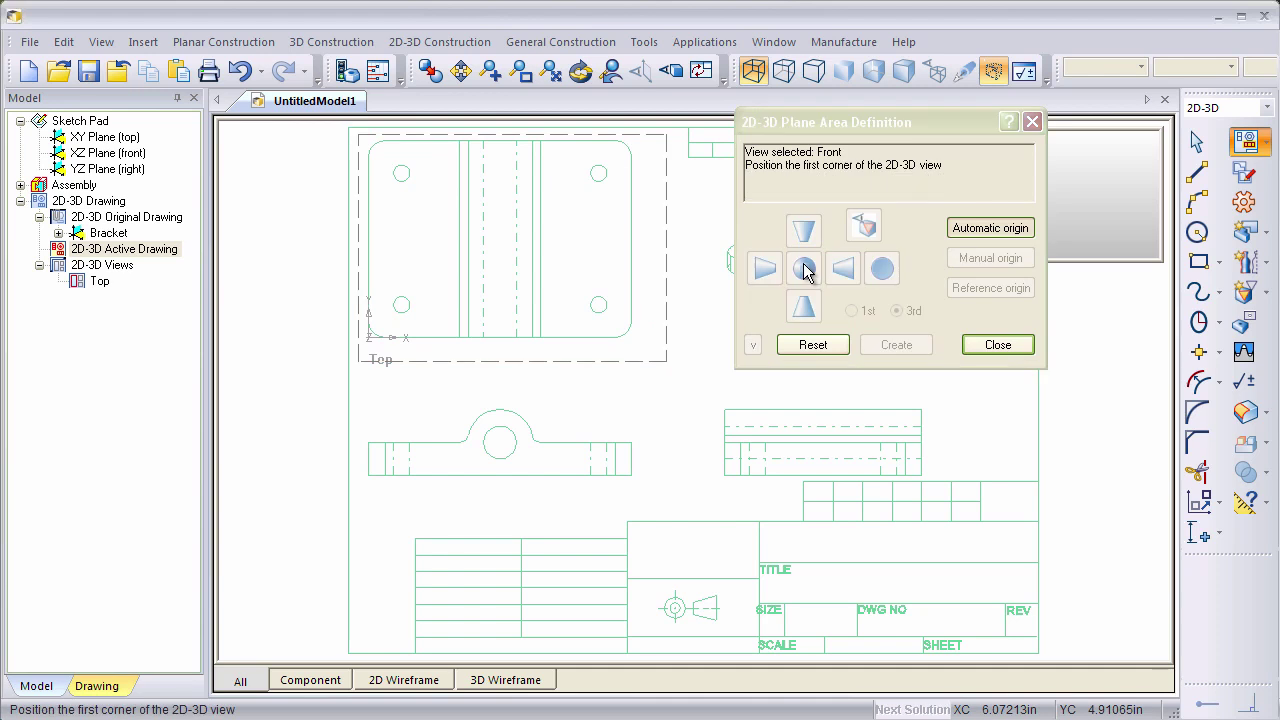
left_click(360, 395)
left_click(650, 500)
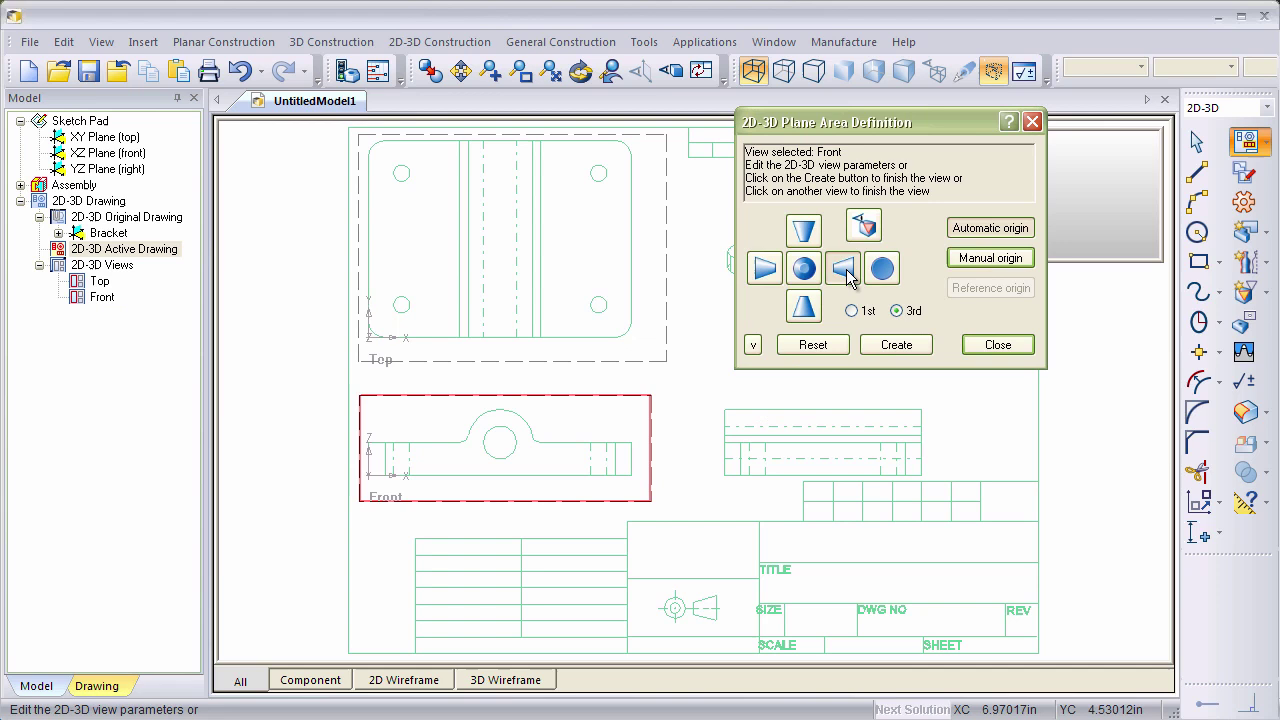
Step: Define a Right view framing the lower-right view and create it
left_click(845, 270)
left_click(712, 393)
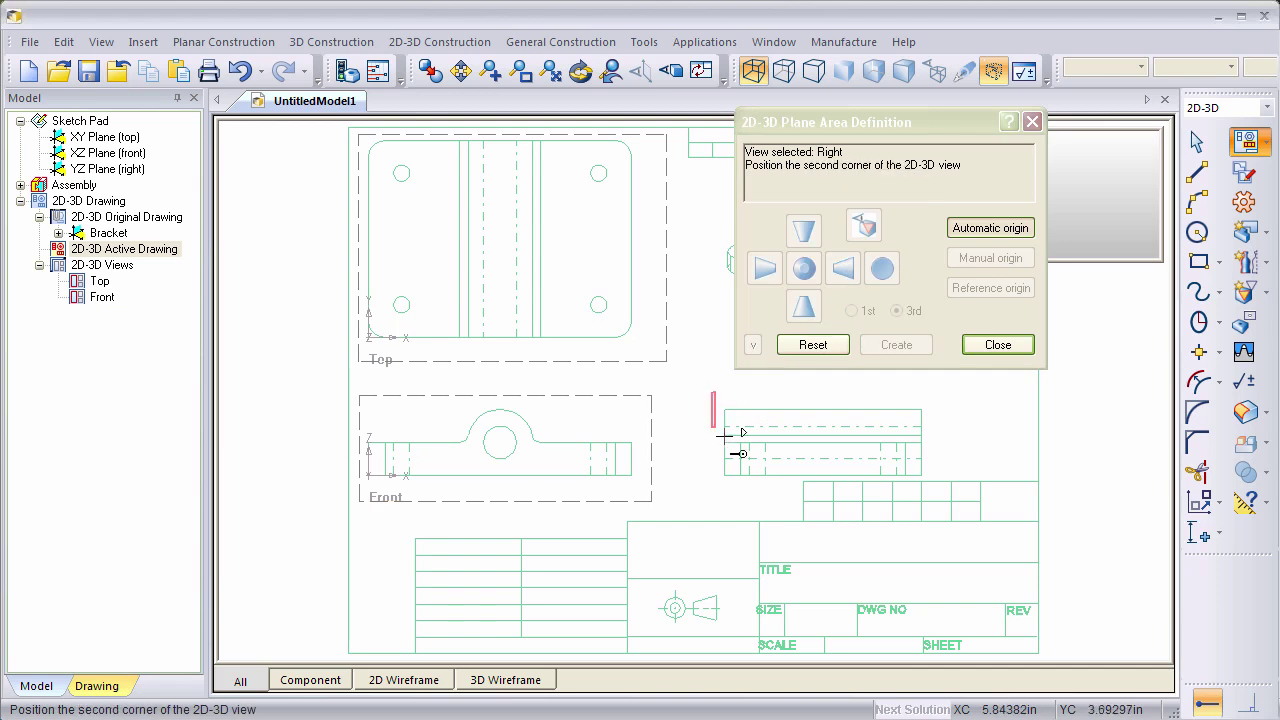
left_click(932, 486)
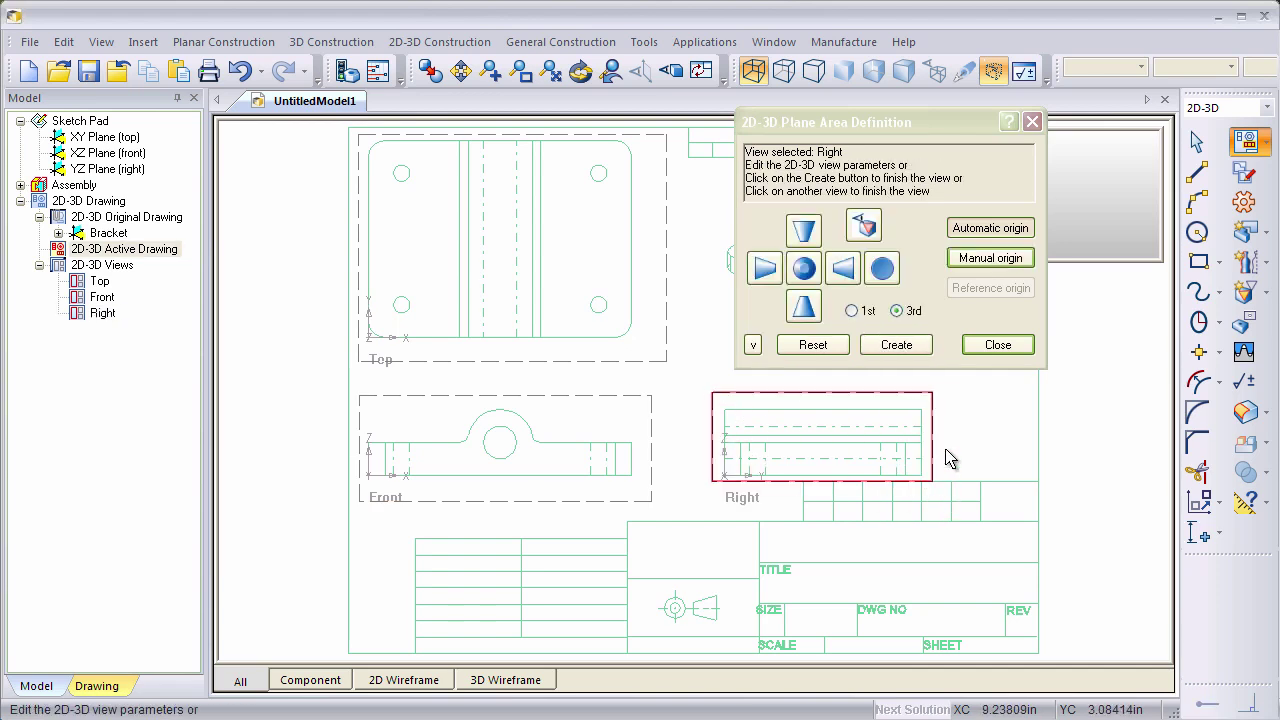
left_click(896, 348)
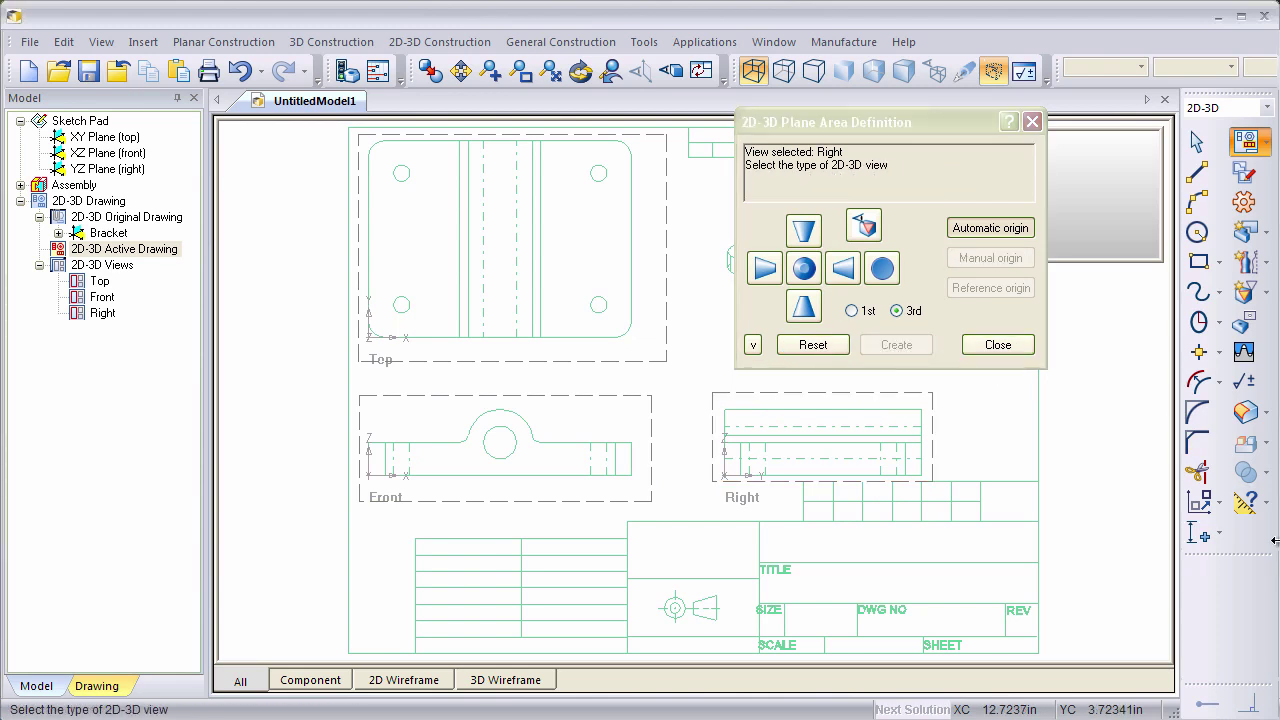
left_click(1006, 346)
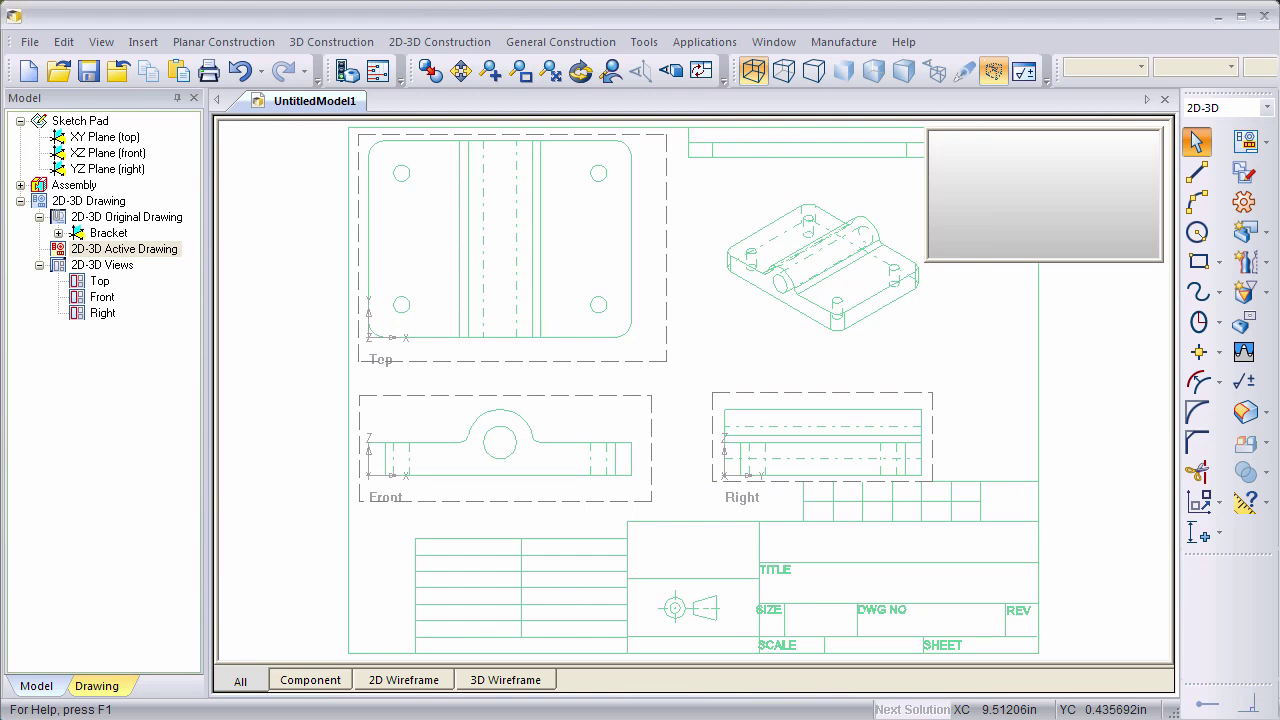
Step: Trace the Front and Right view outlines with Auto-loop turned on
left_click(1245, 176)
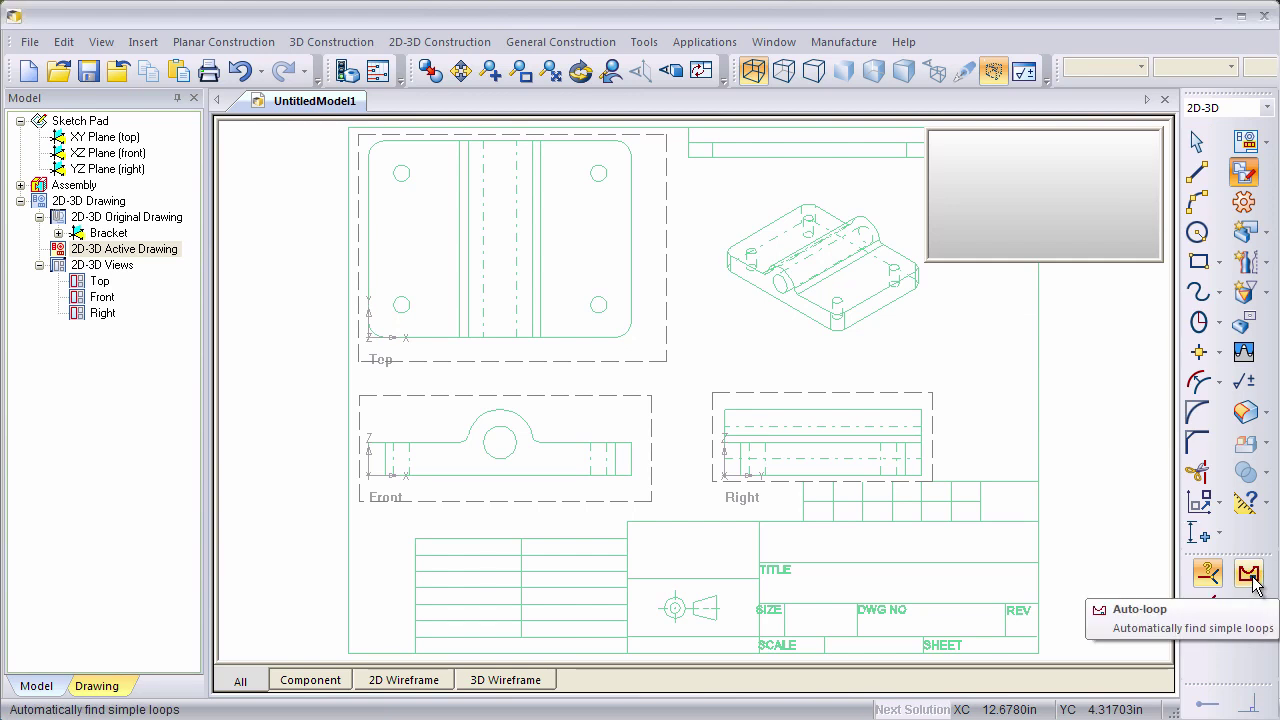
left_click(1249, 574)
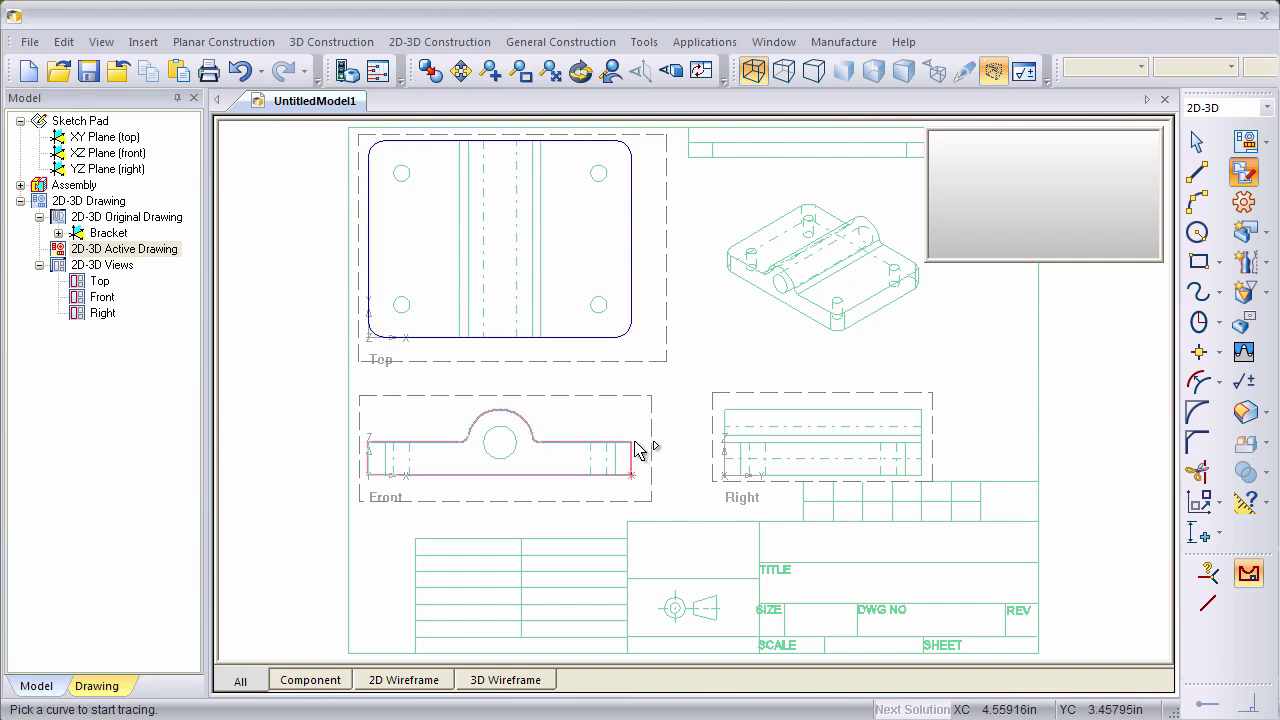
left_click(638, 449)
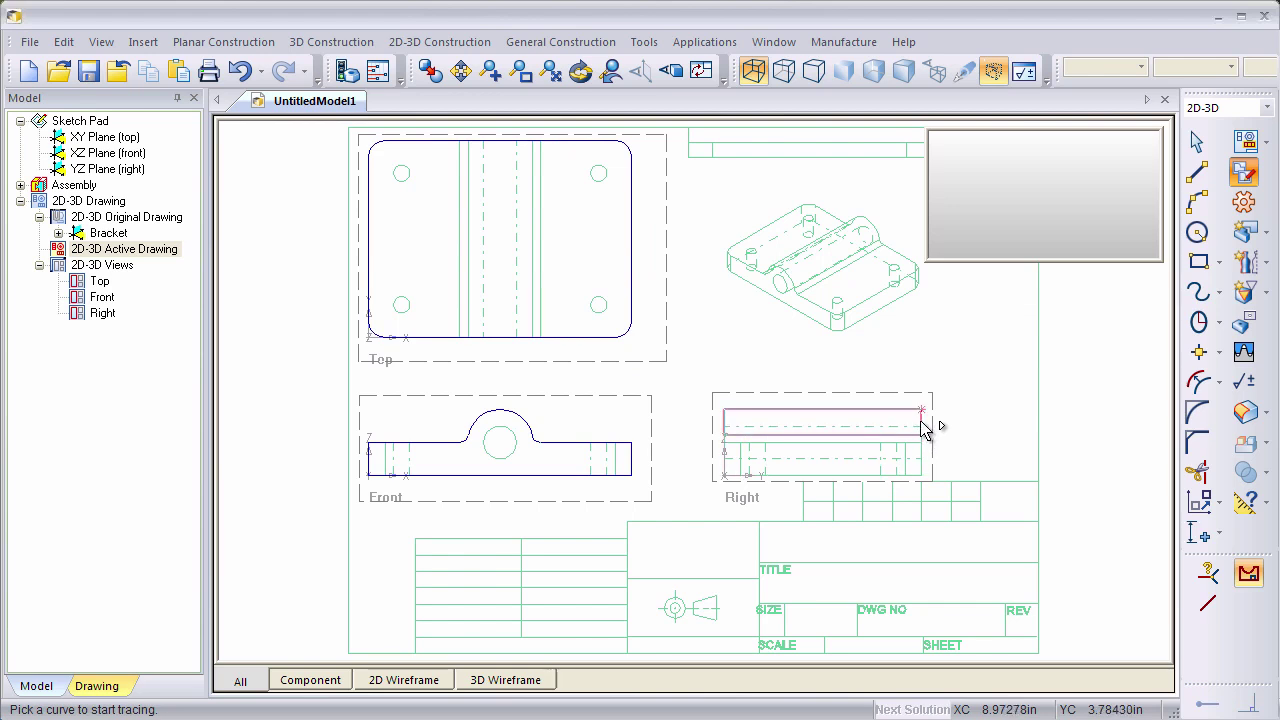
left_click(925, 430)
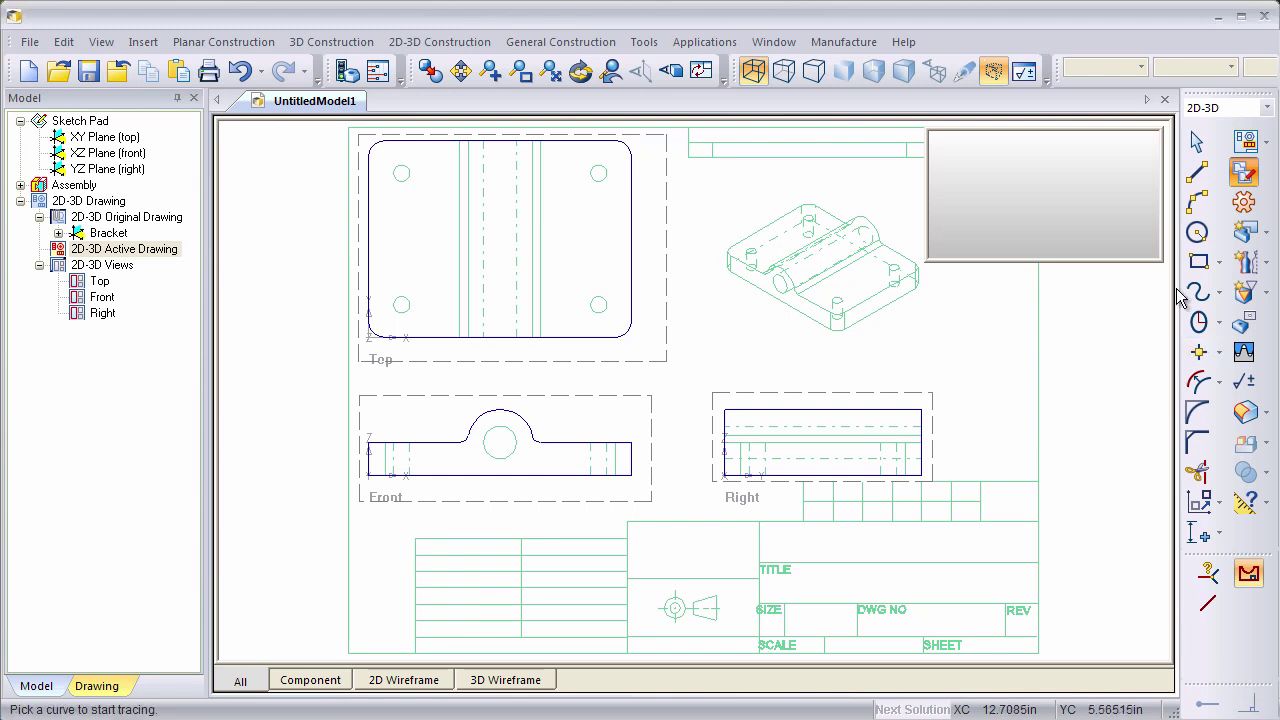
Step: Auto-build the 3D bracket from the traced profiles and enlarge its preview pane
left_click(1244, 205)
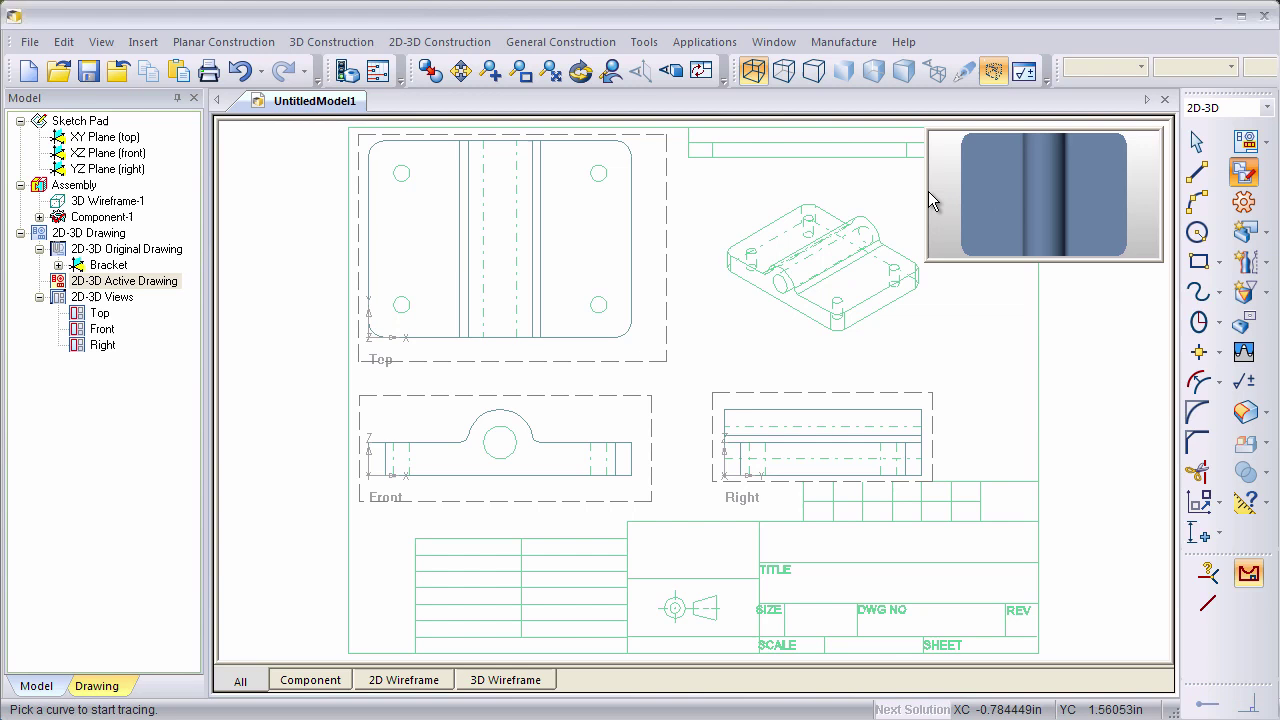
left_click_drag(928, 191, 793, 191)
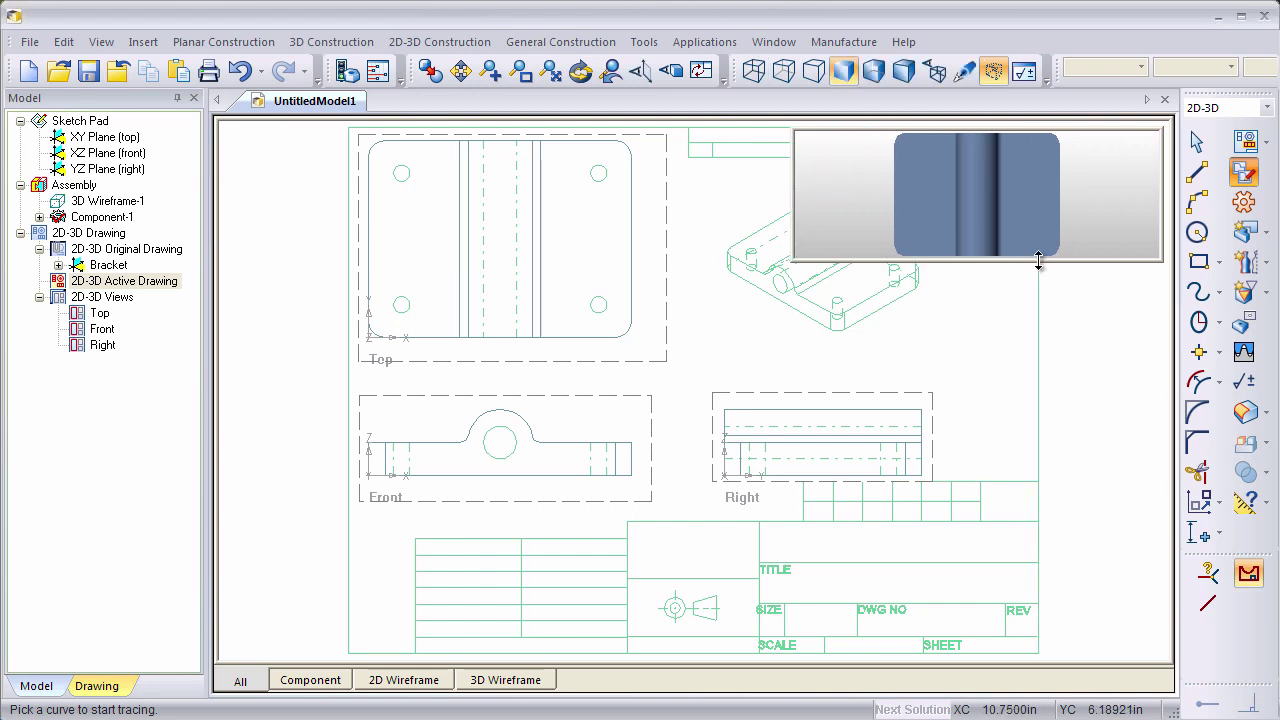
left_click_drag(1037, 262, 1046, 366)
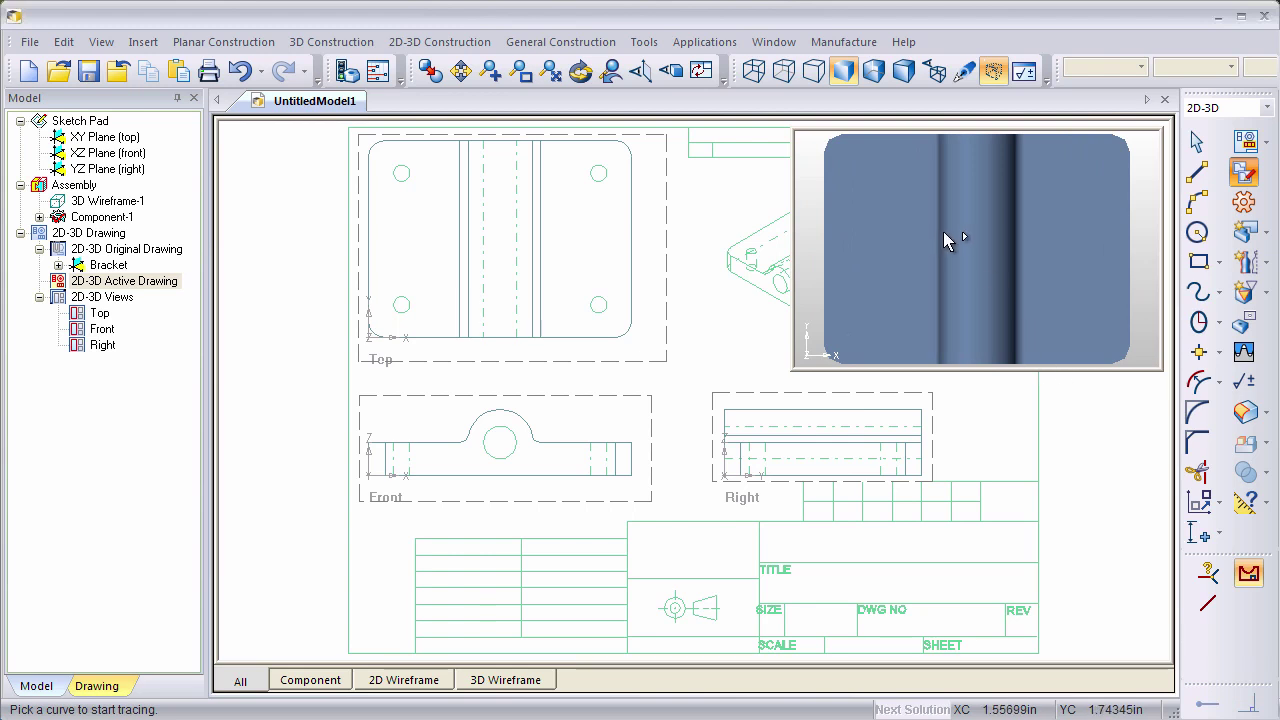
Step: Show the bracket in a fitted Isometric view, then restore the drawing sheet to the main view
left_click(701, 72)
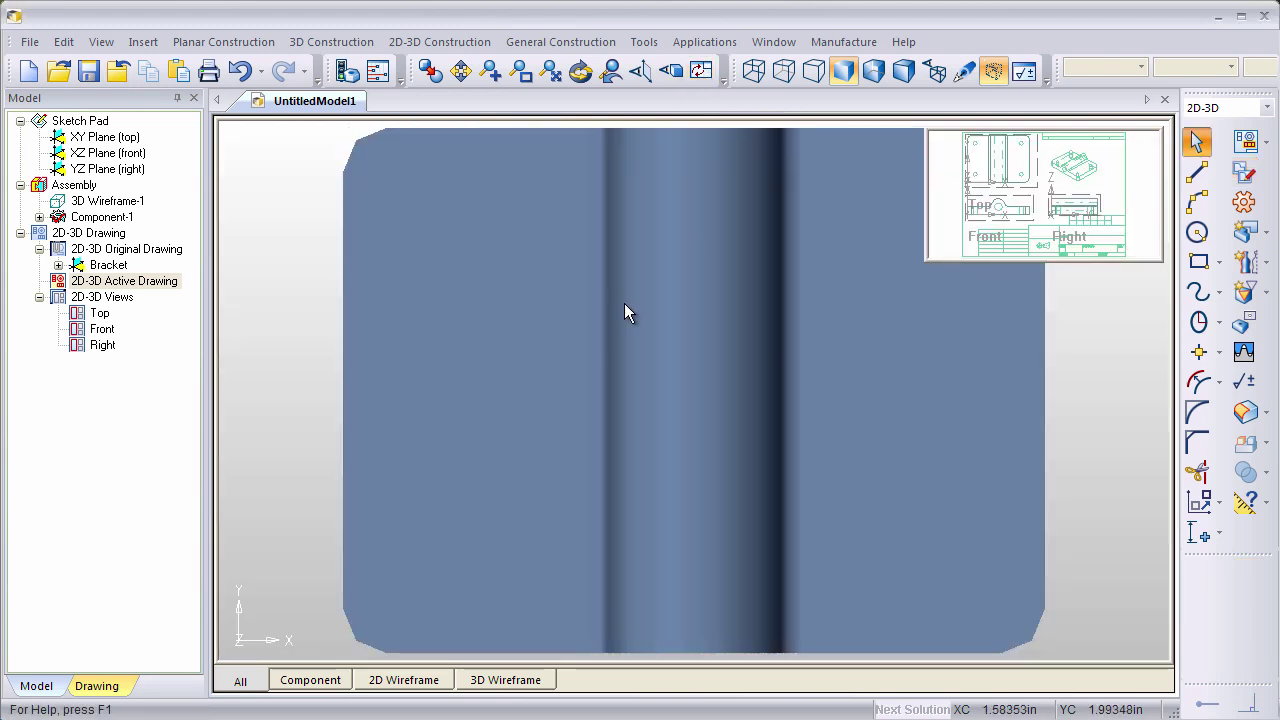
right_click(624, 304)
left_click(694, 390)
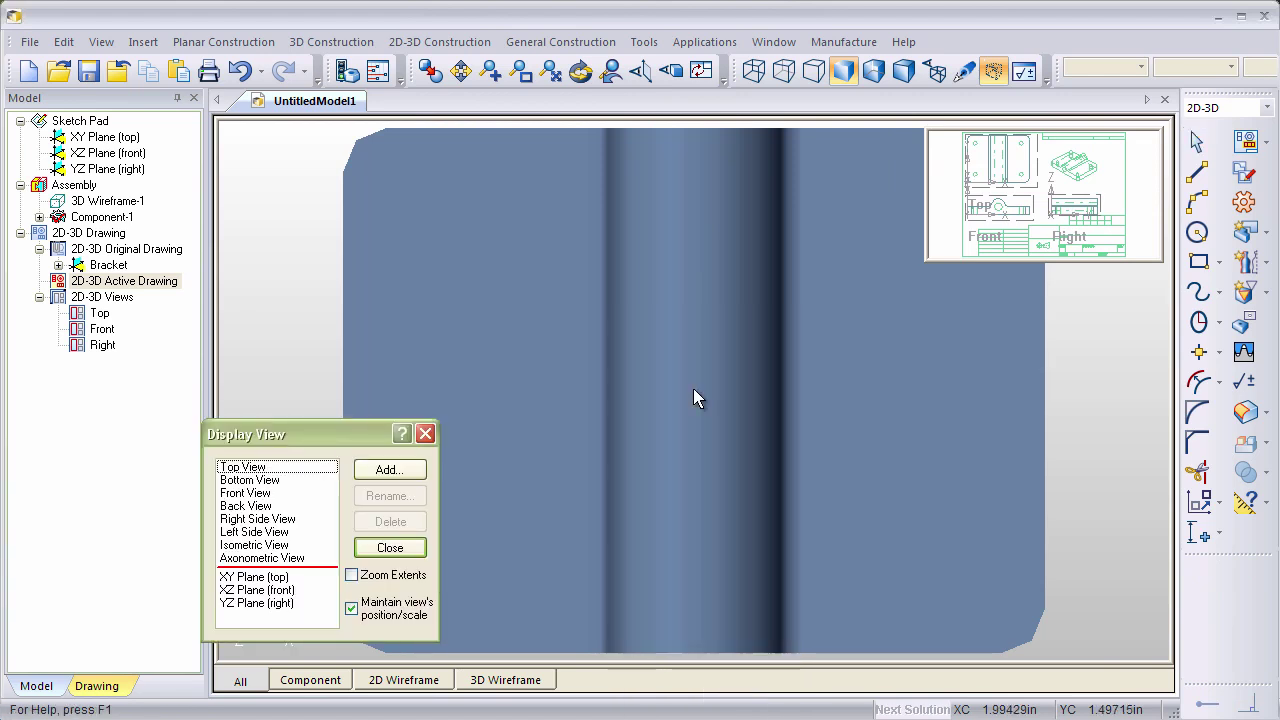
double_click(282, 547)
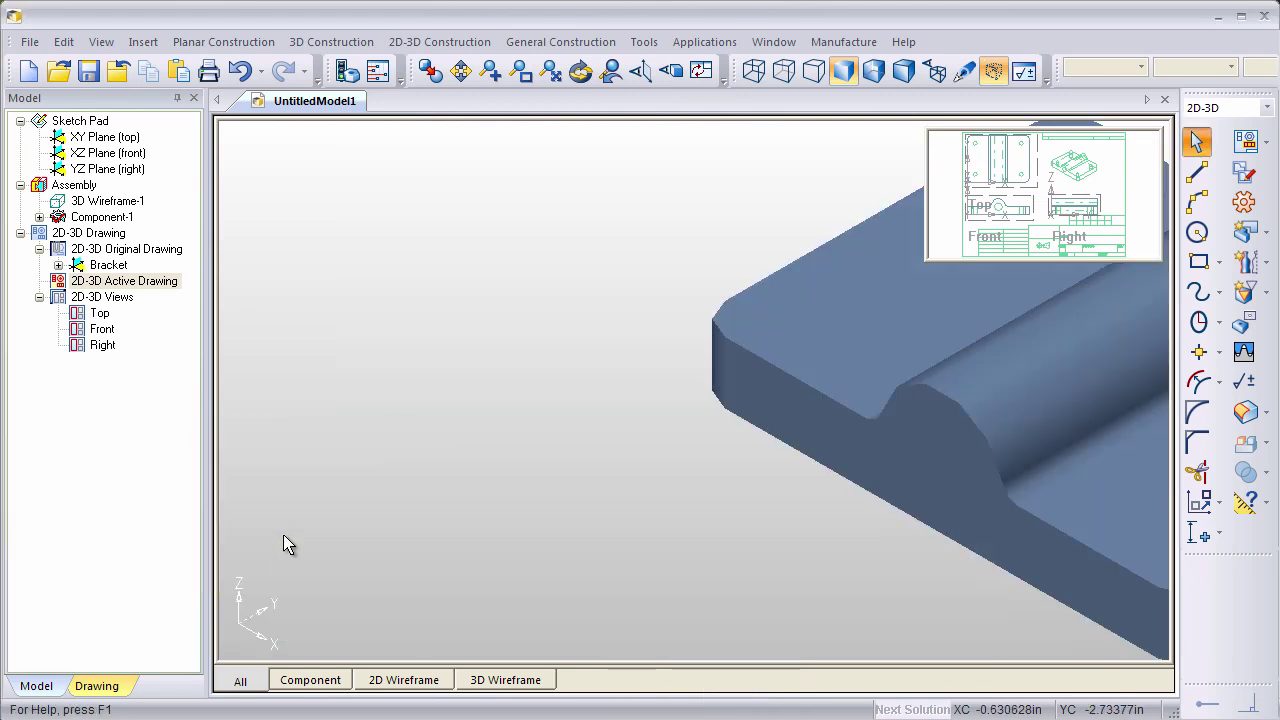
left_click(553, 74)
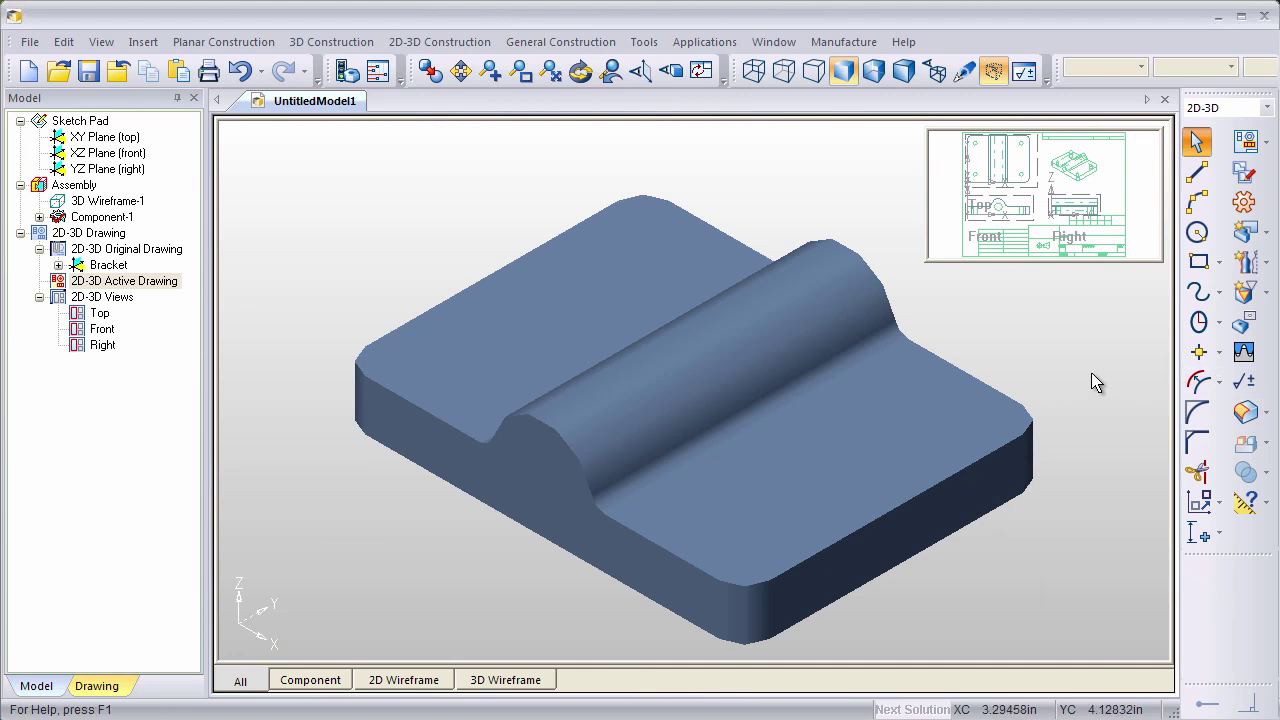
left_click(700, 74)
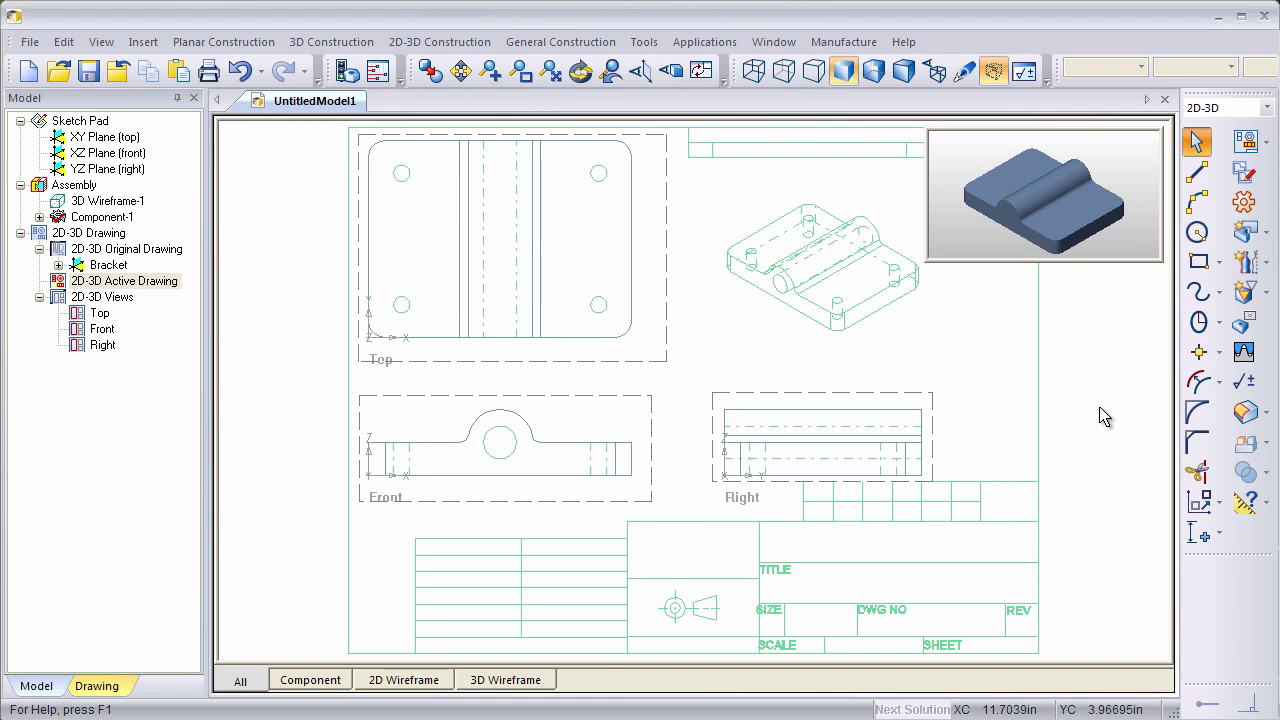
Step: Trace the four corner hole circles in the Top view
left_click(1244, 176)
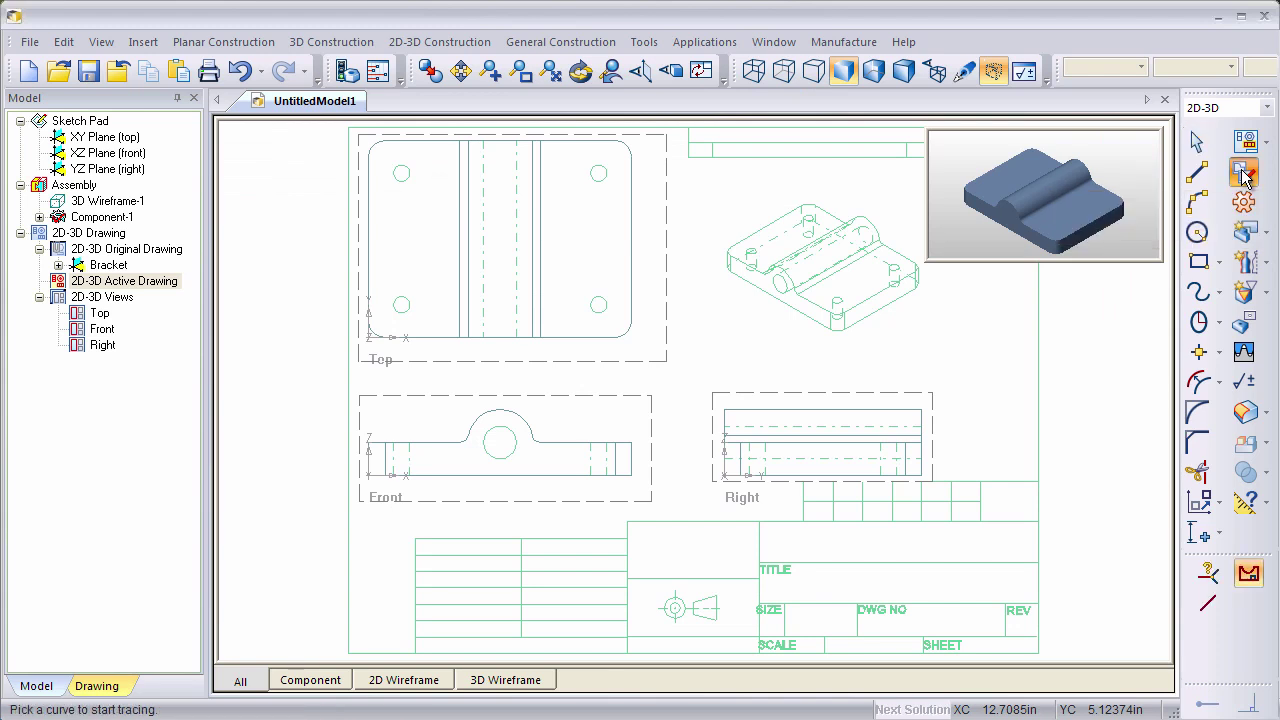
left_click(408, 312)
left_click(414, 191)
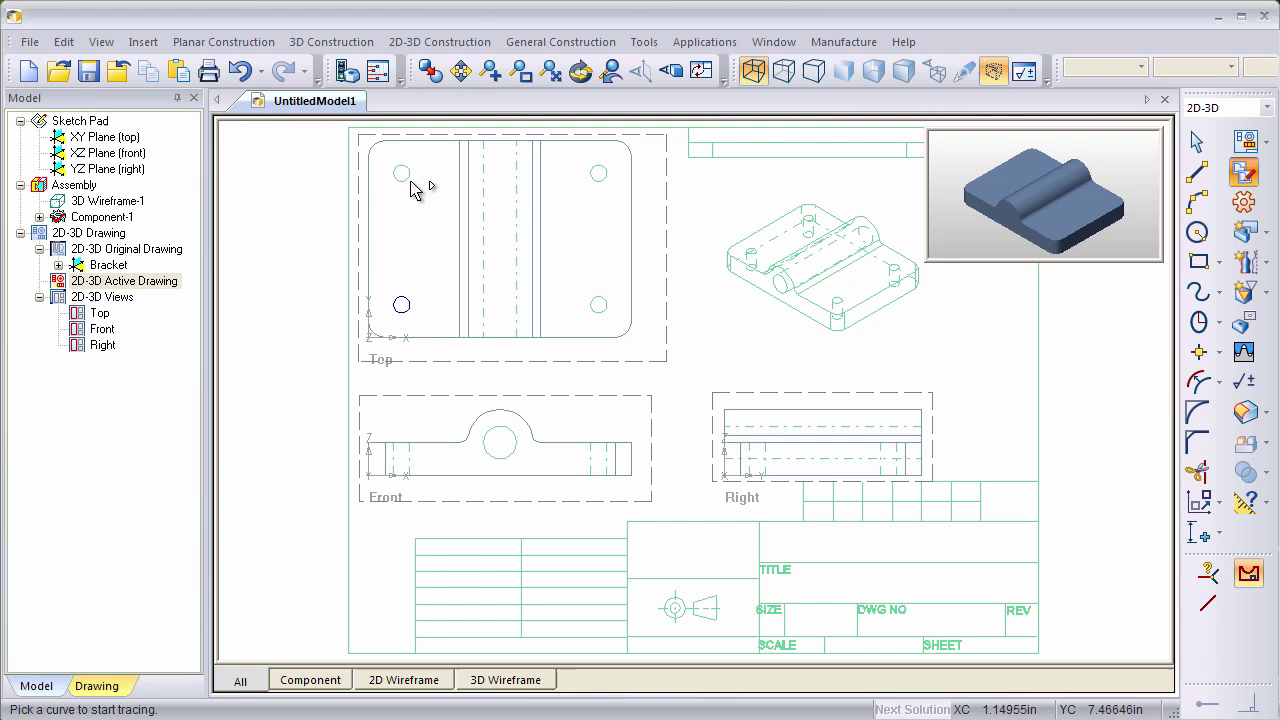
left_click(599, 183)
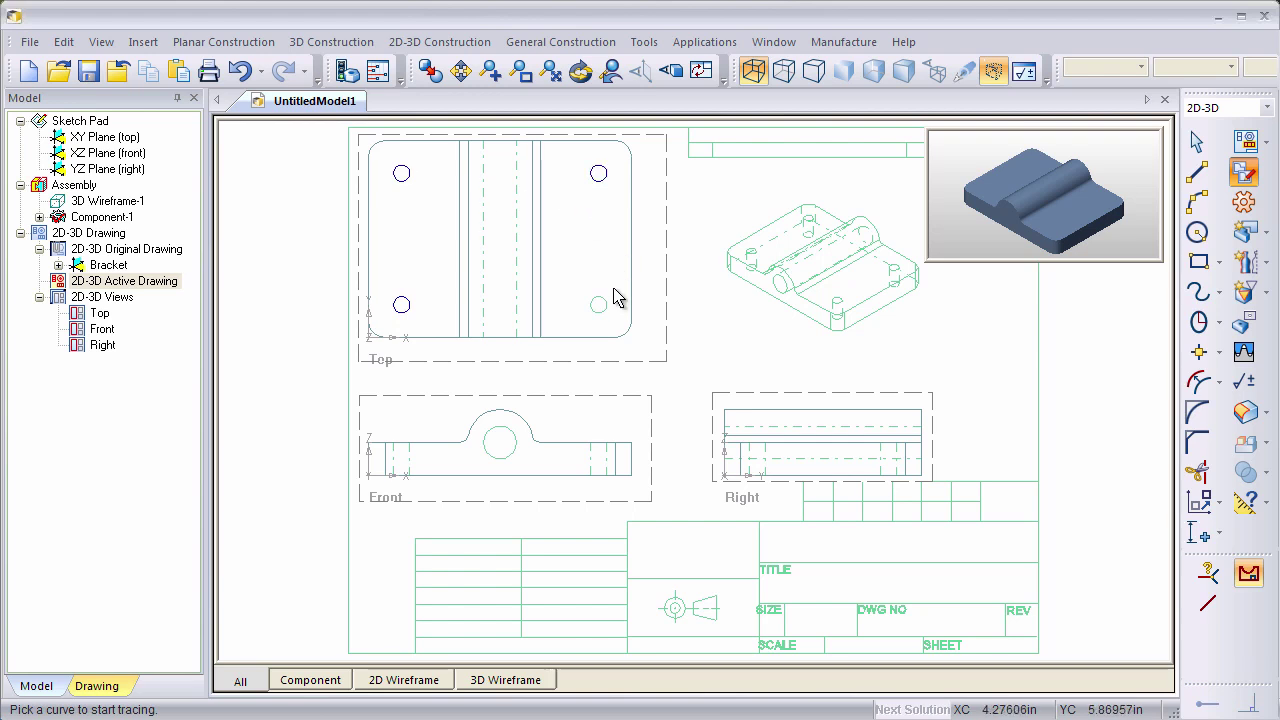
left_click(612, 296)
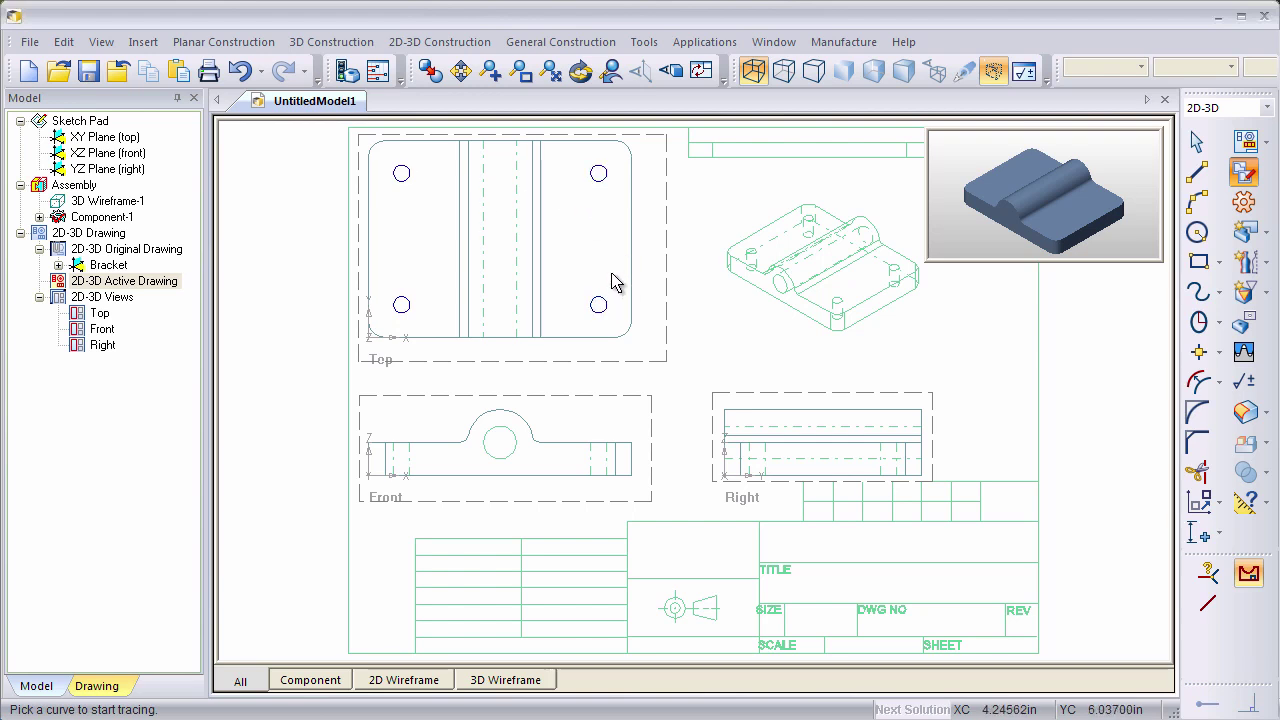
Step: Extrude-cut the four holes through the plate and show the 3D bracket
left_click(1268, 238)
left_click(1267, 260)
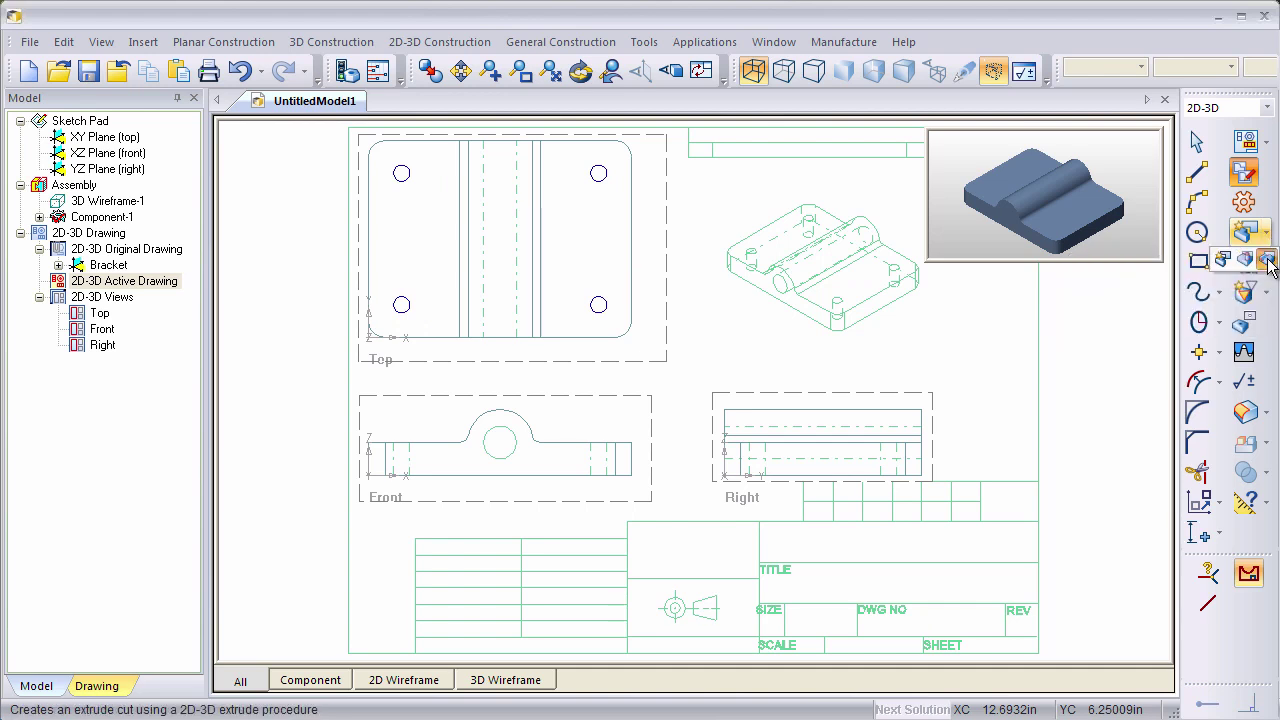
left_click(1268, 262)
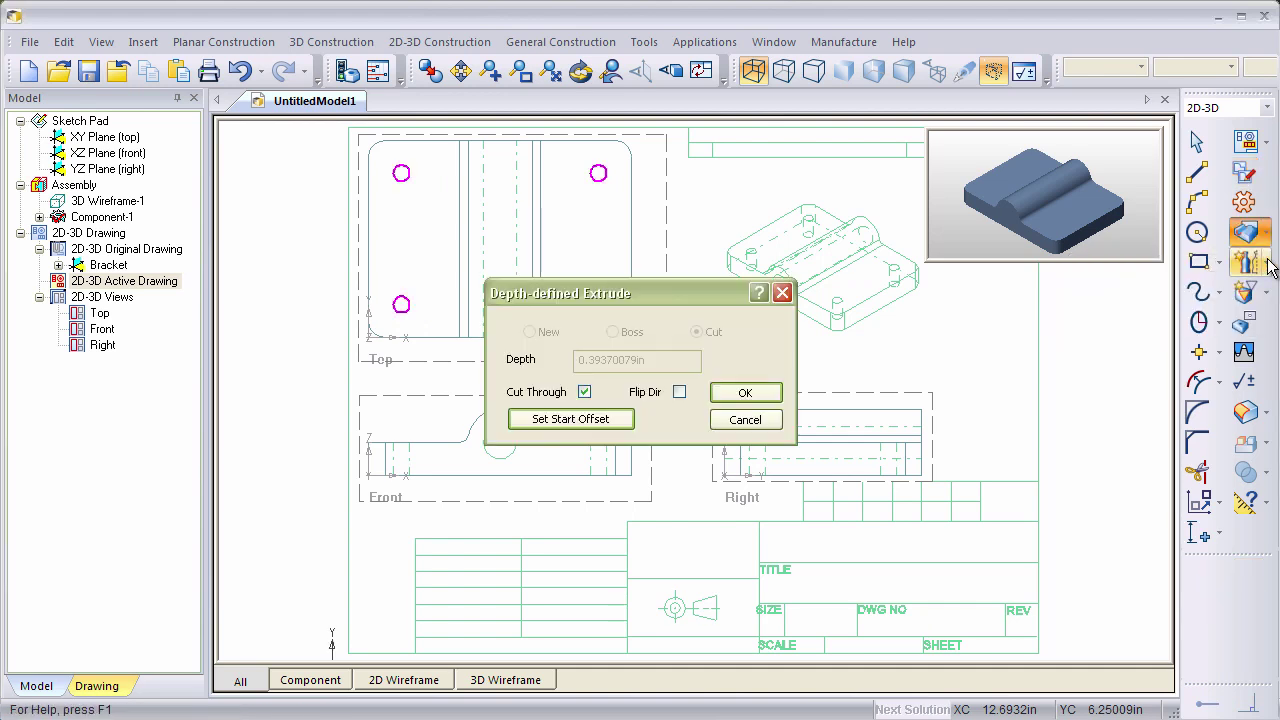
left_click(760, 392)
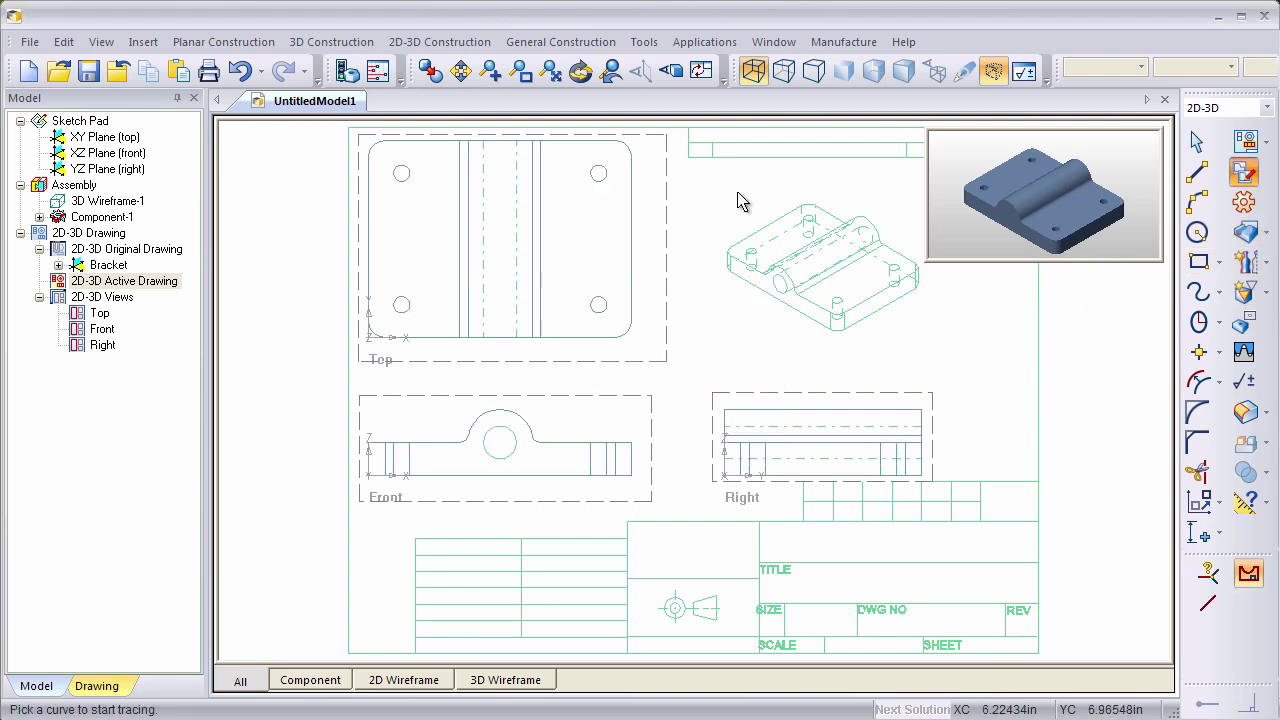
left_click(700, 70)
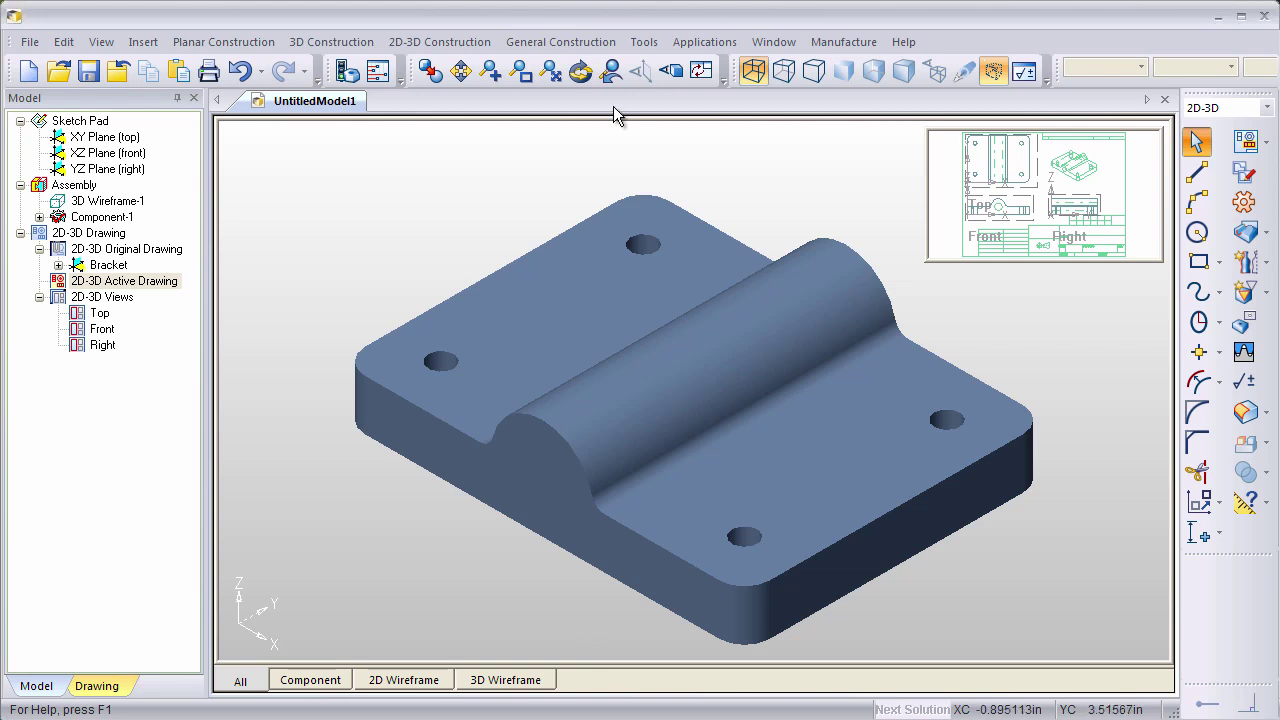
Step: With the drawing sheet in the main view, trace the Front view's center circle
left_click(704, 72)
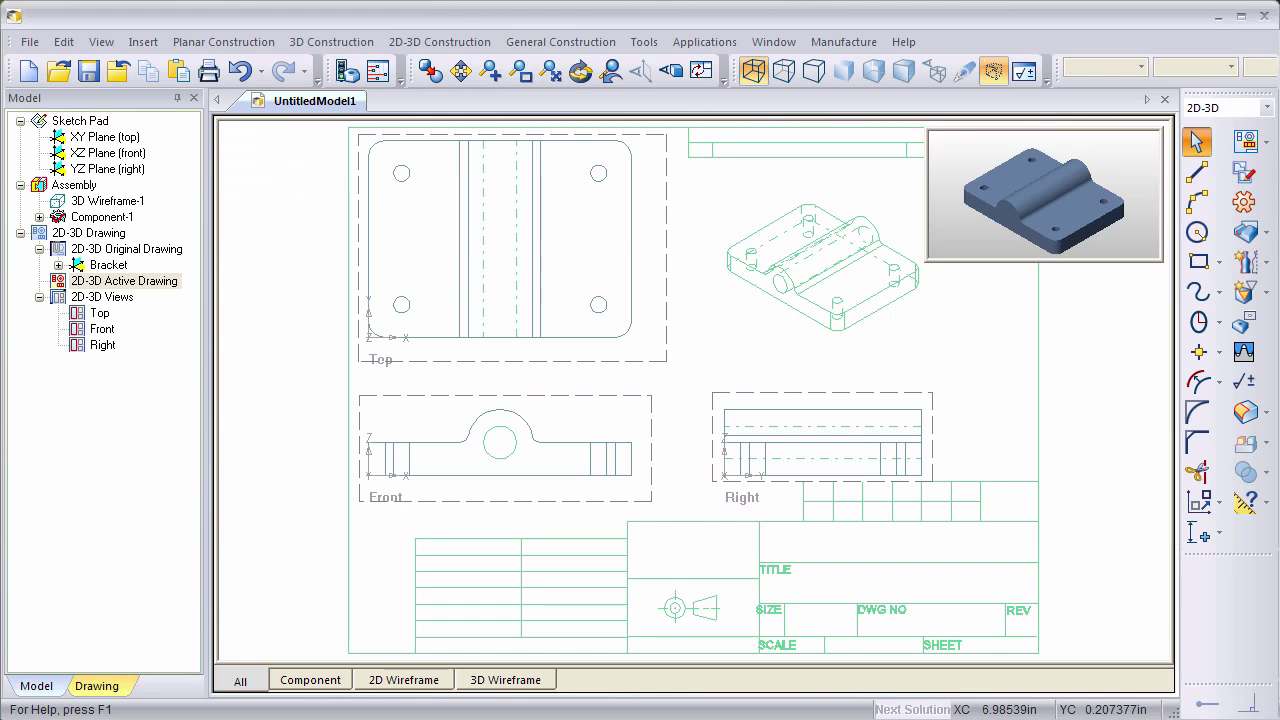
left_click(1243, 172)
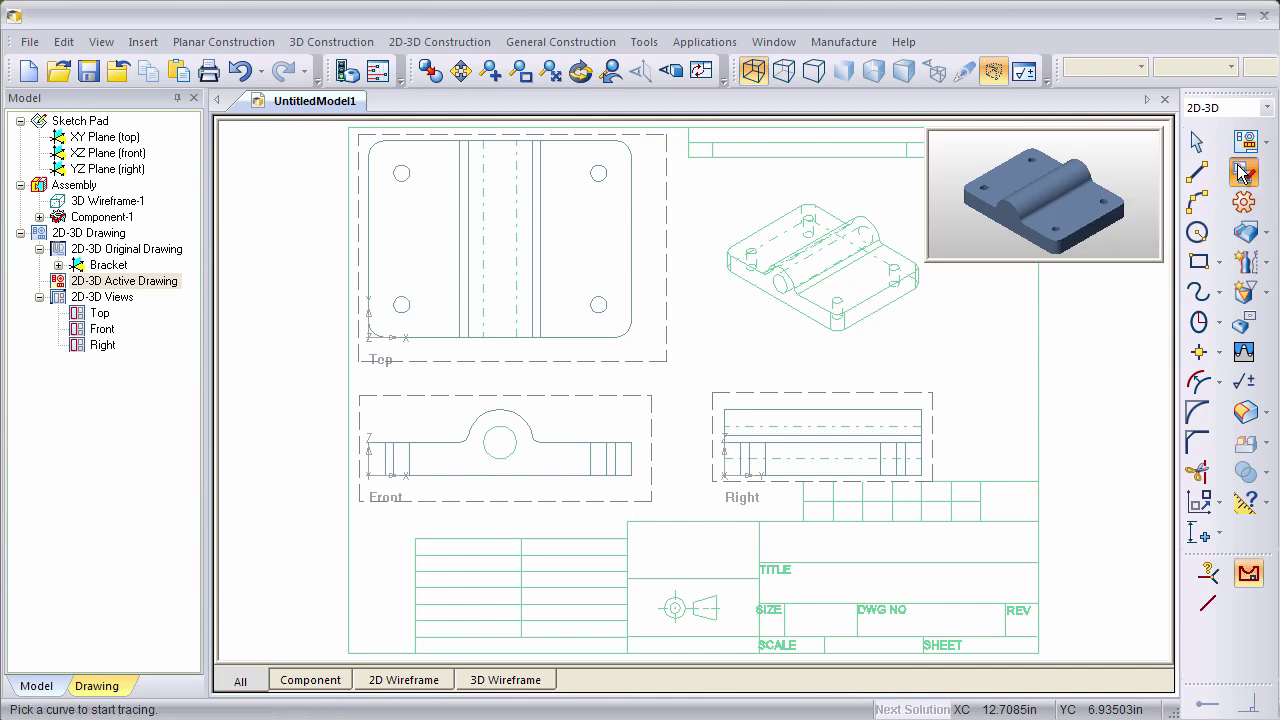
left_click(1250, 576)
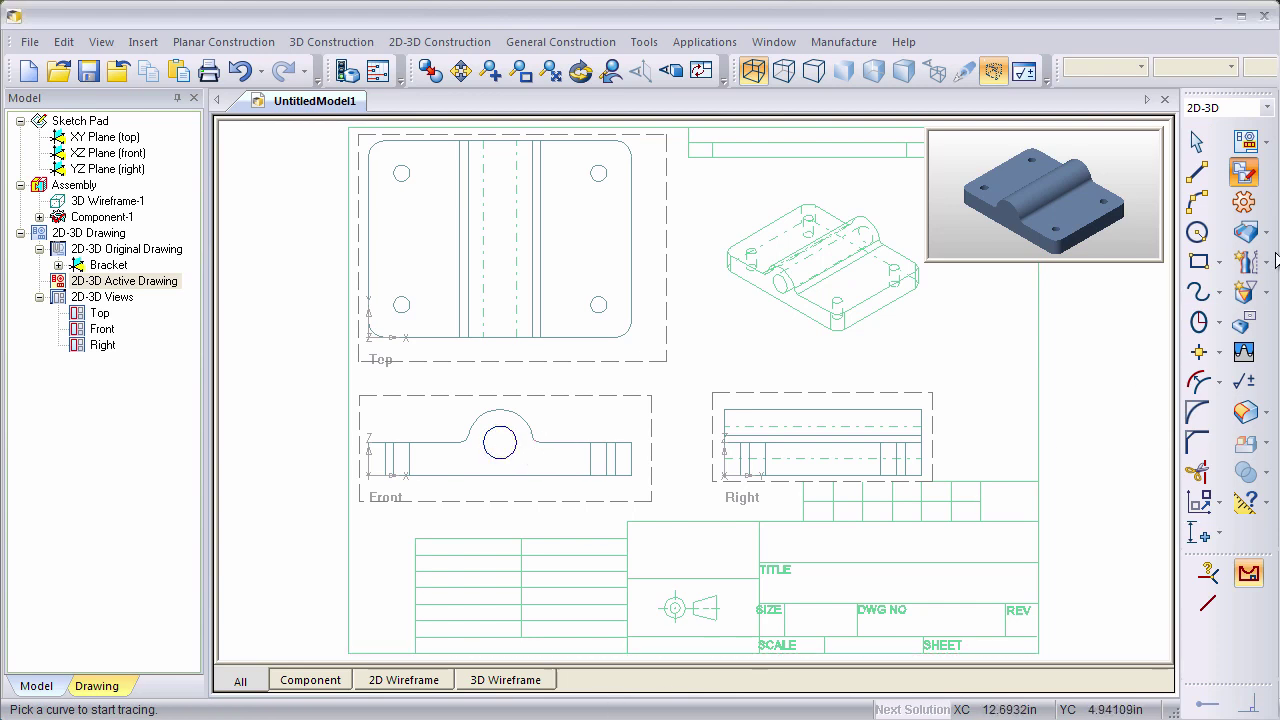
Step: Extrude-cut the center circle through the ridge and display the finished bracket
left_click(1266, 234)
left_click(1268, 256)
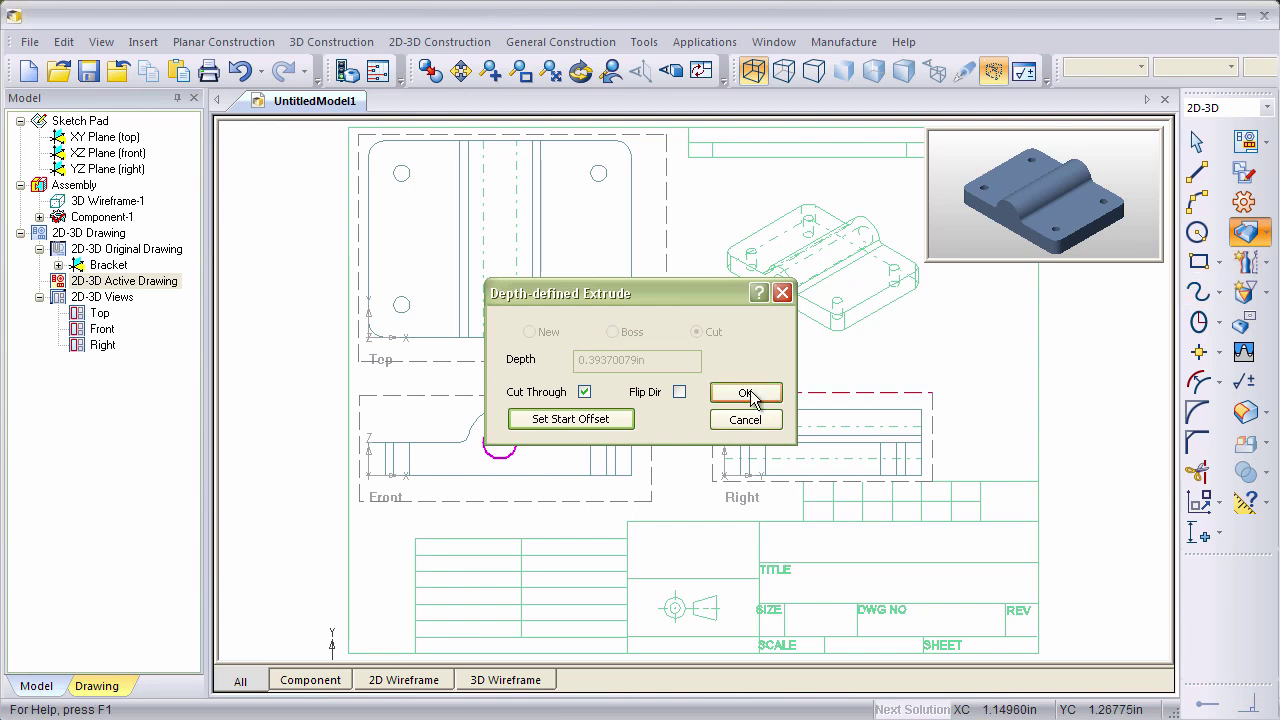
left_click(746, 392)
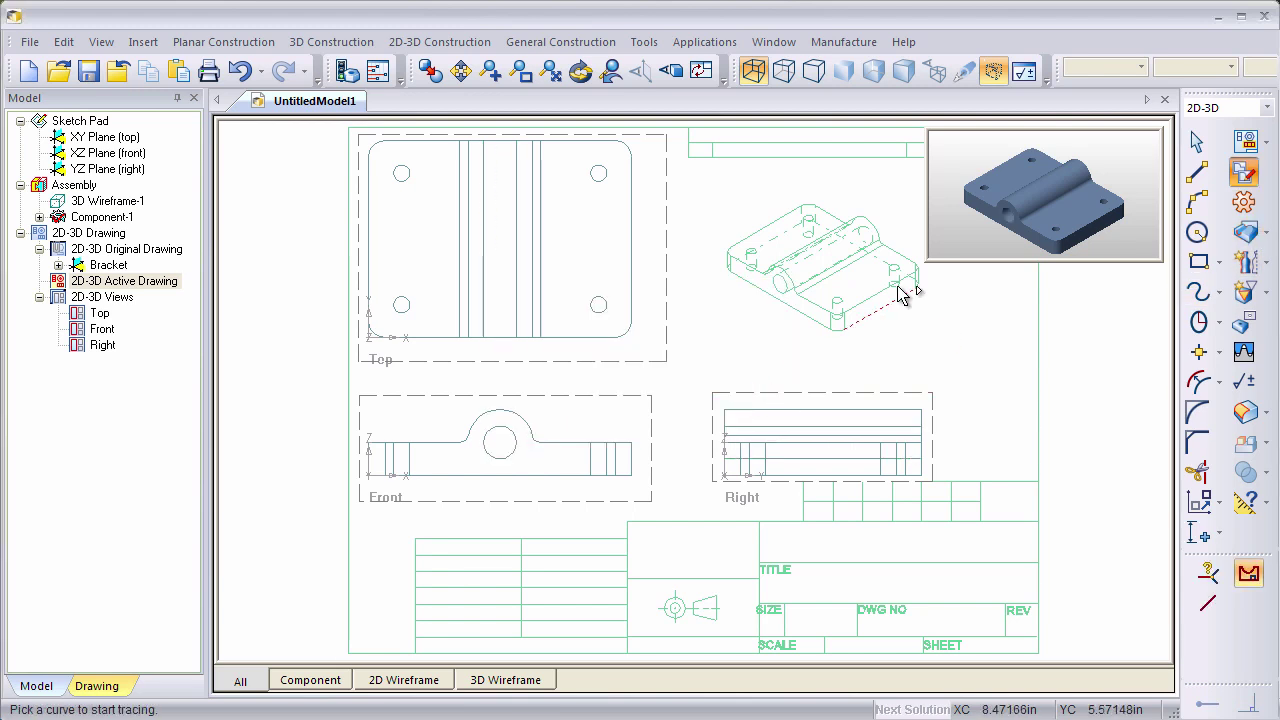
left_click(701, 71)
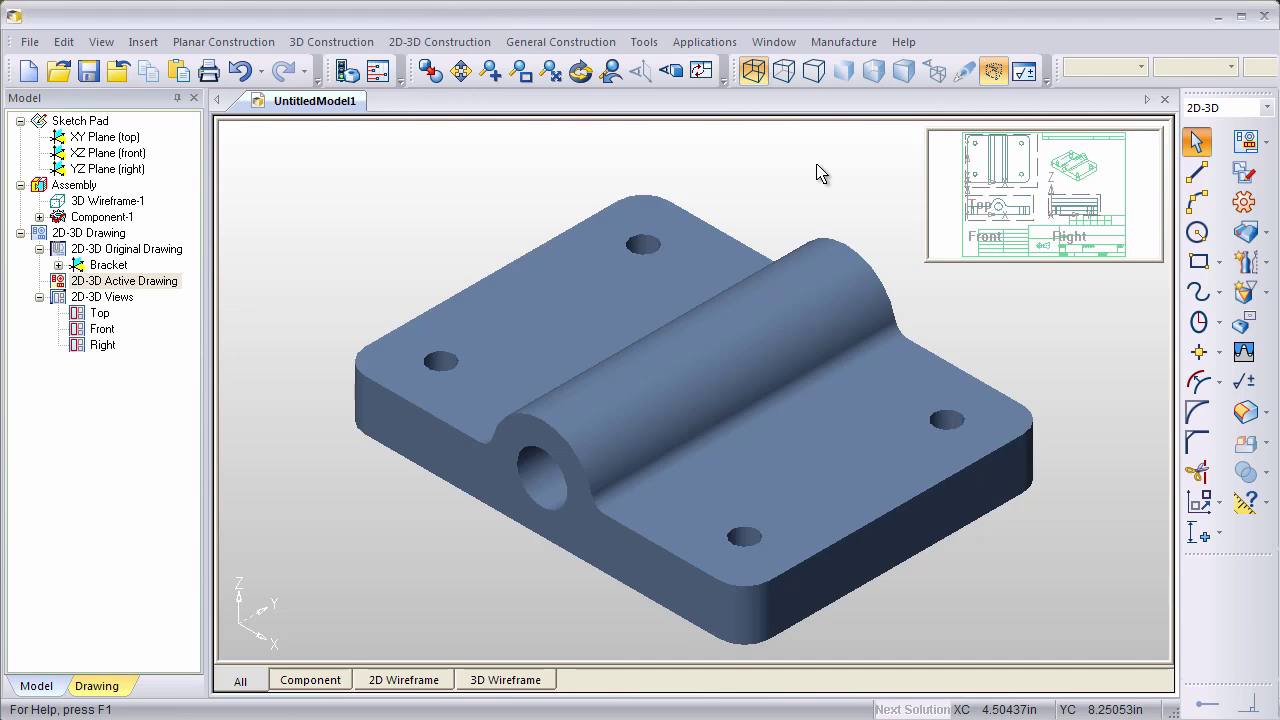